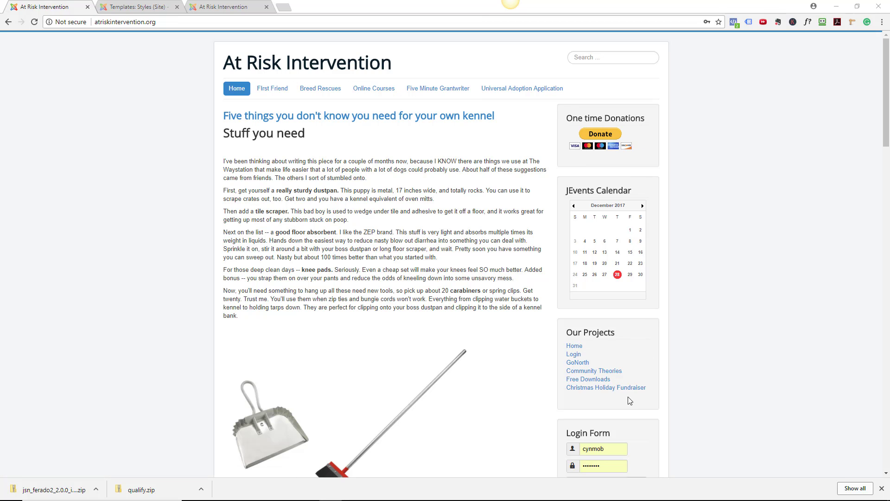
Step: Scroll up and down through the open page to review its content
scroll(460, 232, "down", 15)
scroll(460, 232, "down", 10)
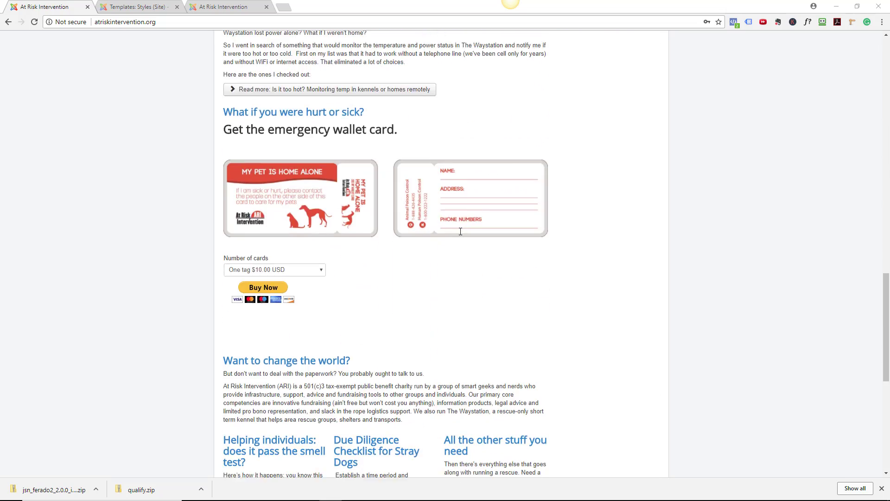
scroll(461, 231, "up", 10)
scroll(460, 232, "up", 11)
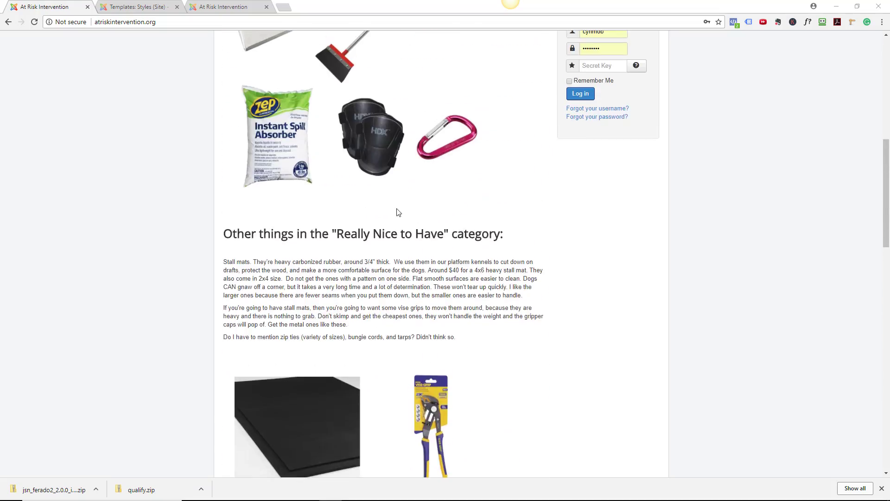
scroll(384, 167, "down", 11)
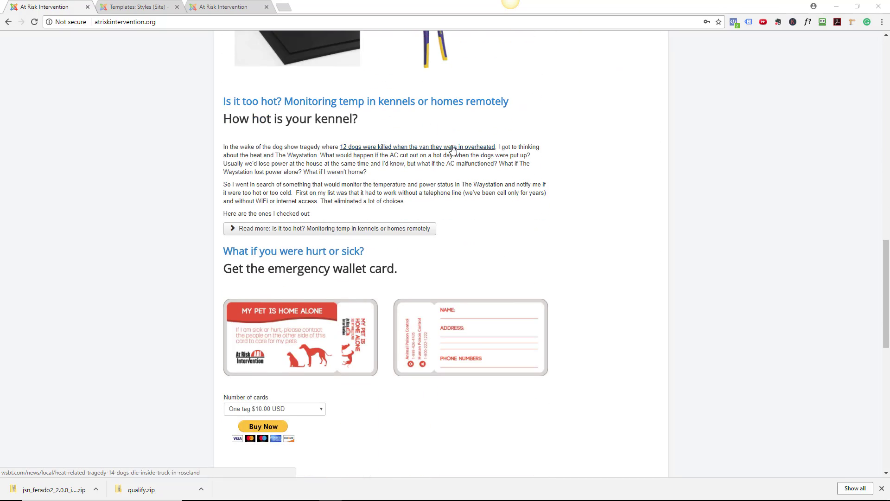
scroll(448, 149, "up", 16)
scroll(453, 149, "down", 20)
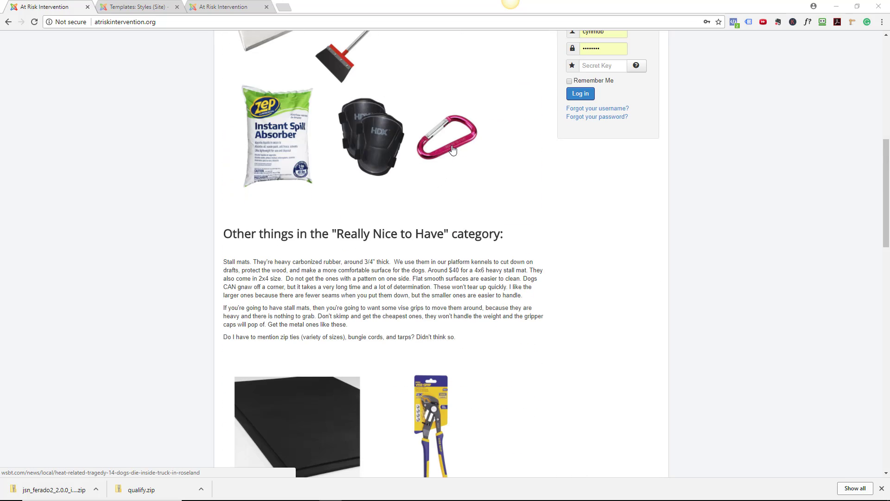
scroll(453, 149, "down", 4)
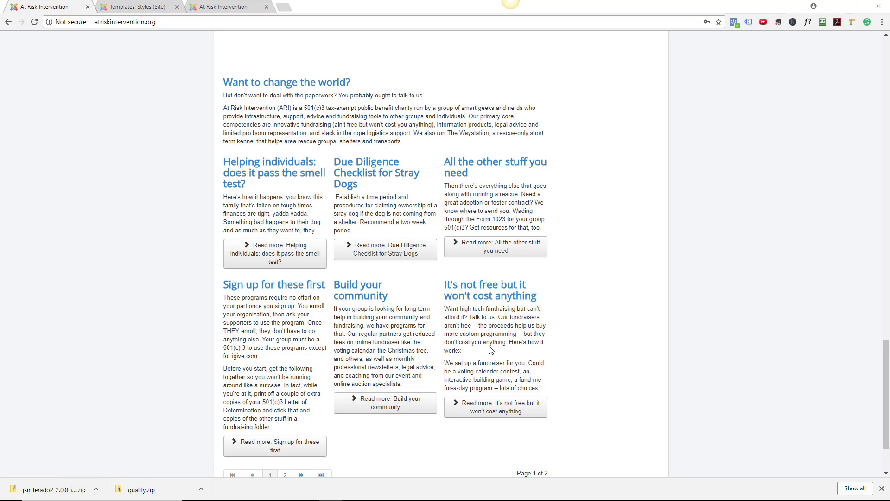
scroll(433, 337, "down", 2)
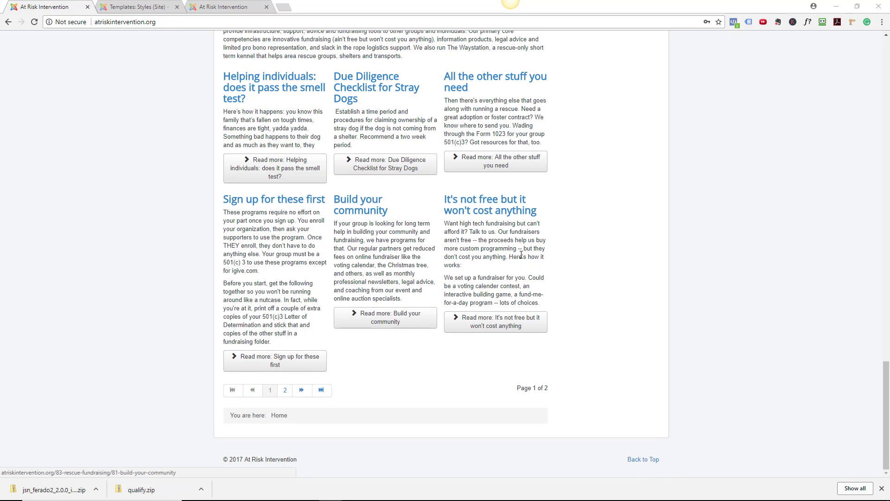
scroll(521, 254, "up", 4)
scroll(521, 254, "up", 20)
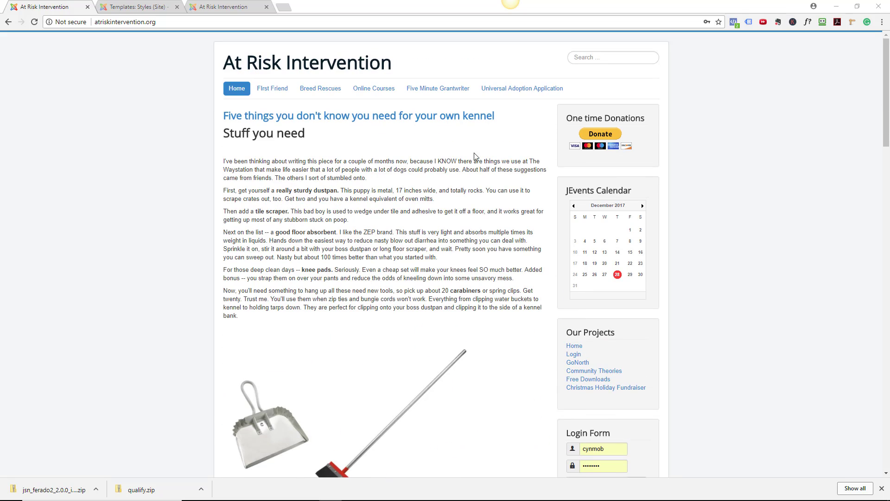
scroll(385, 268, "down", 9)
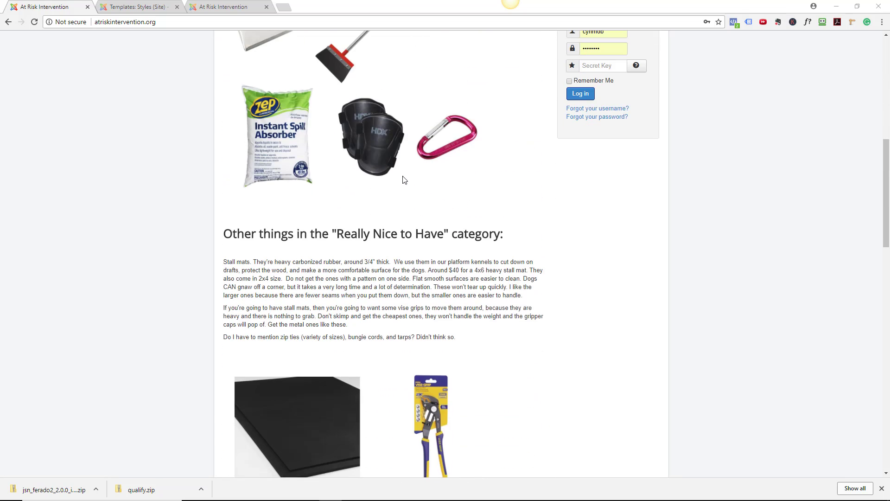
scroll(386, 267, "up", 8)
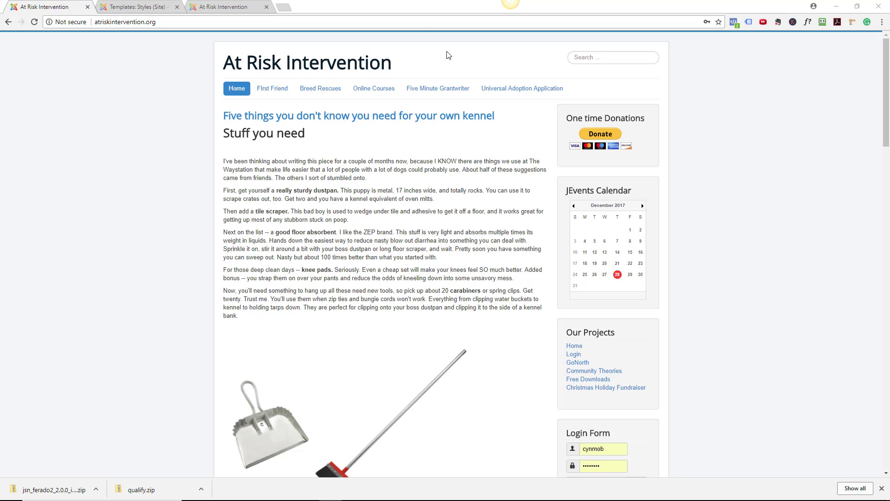
Step: Switch to the templateStyle=7 preview and inspect the outlined modules in position-7
left_click(224, 11)
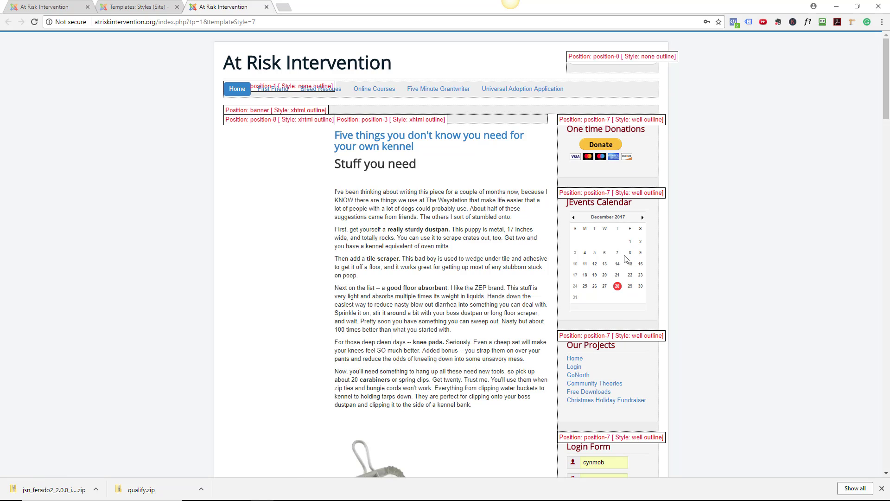
scroll(613, 421, "down", 6)
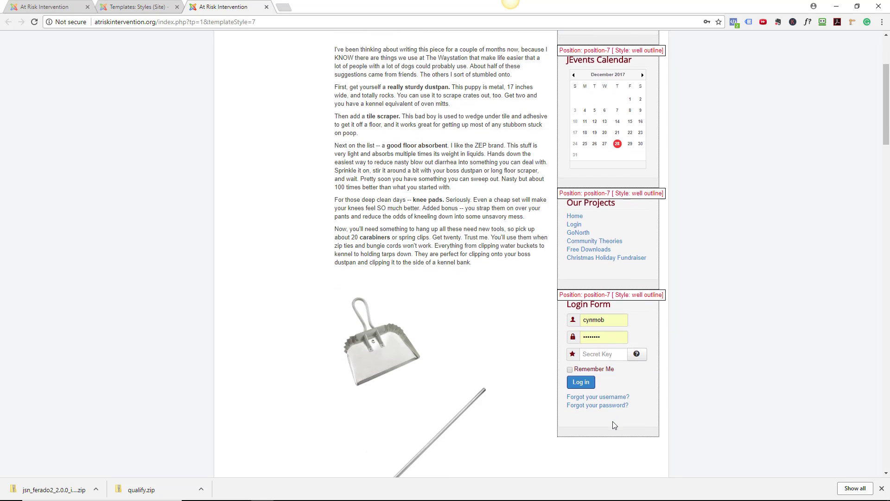
scroll(610, 312, "up", 6)
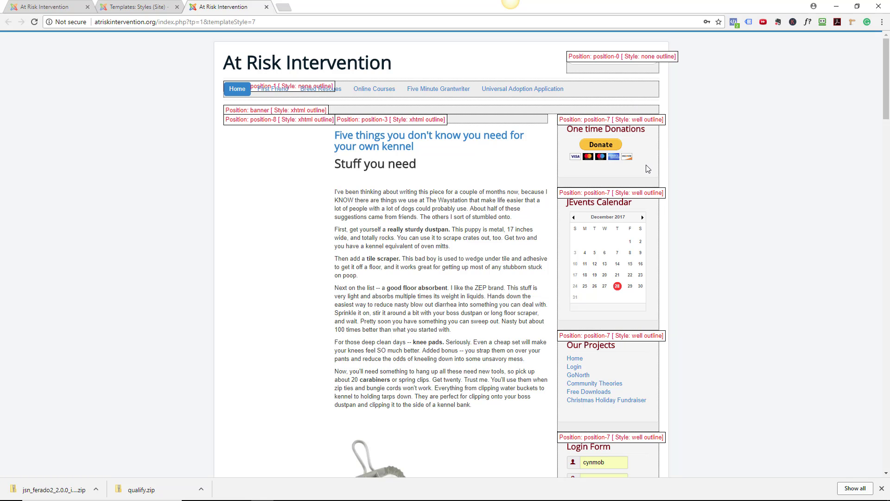
scroll(648, 169, "down", 6)
scroll(648, 169, "down", 3)
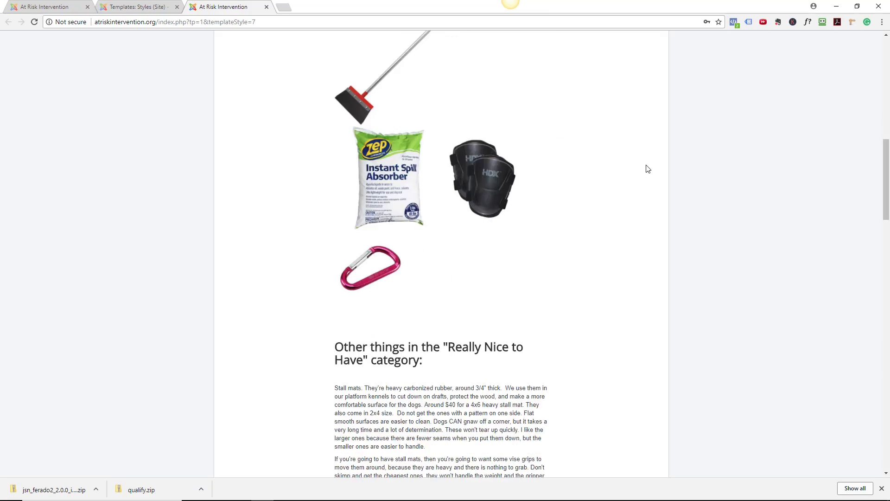
scroll(648, 168, "up", 10)
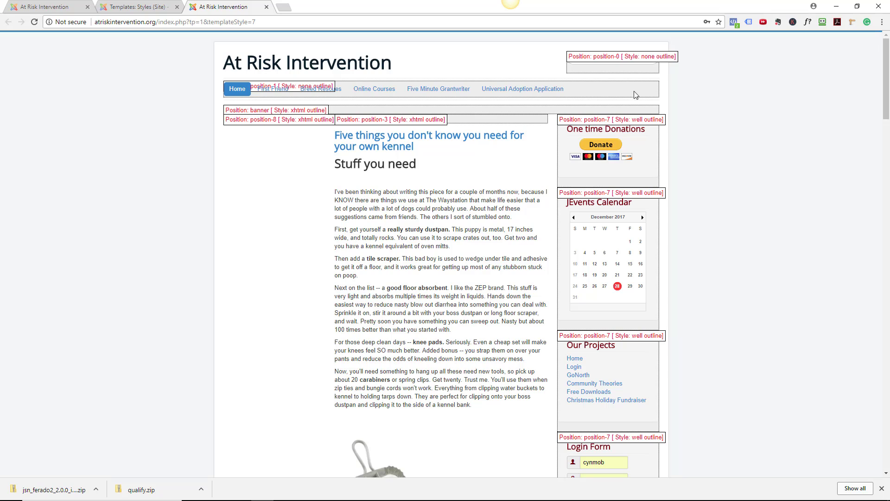
scroll(510, 183, "down", 20)
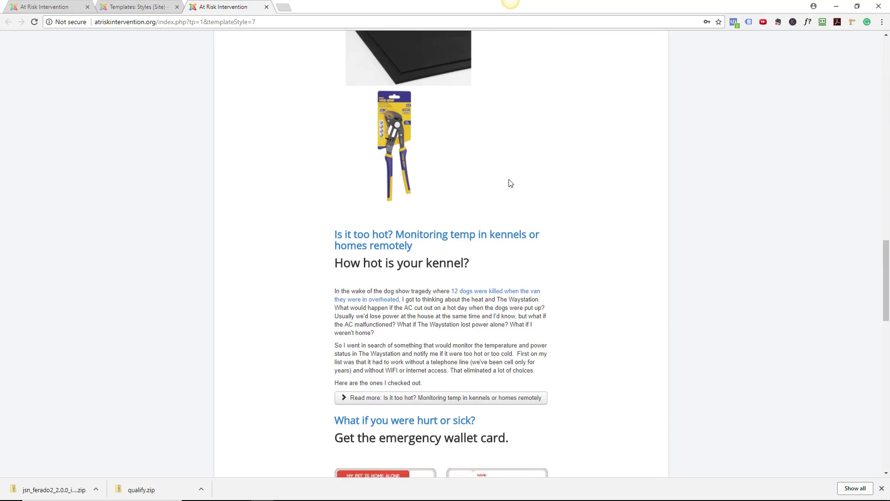
scroll(510, 184, "down", 15)
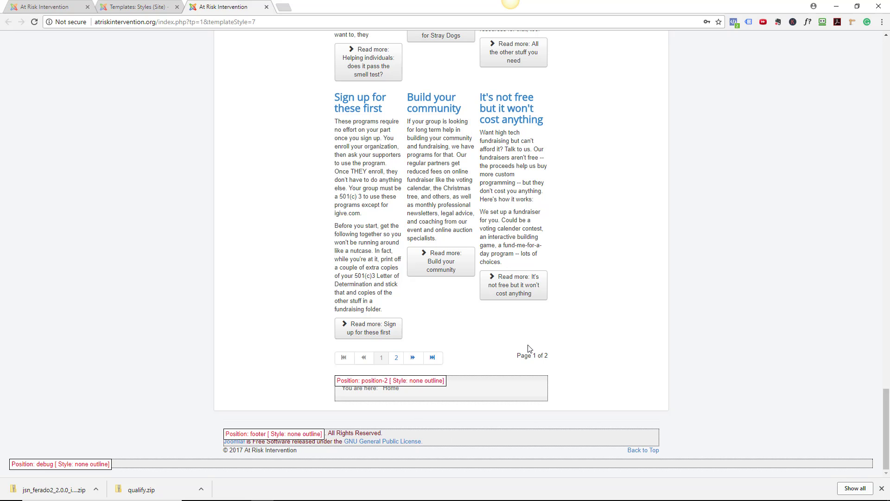
scroll(606, 294, "up", 20)
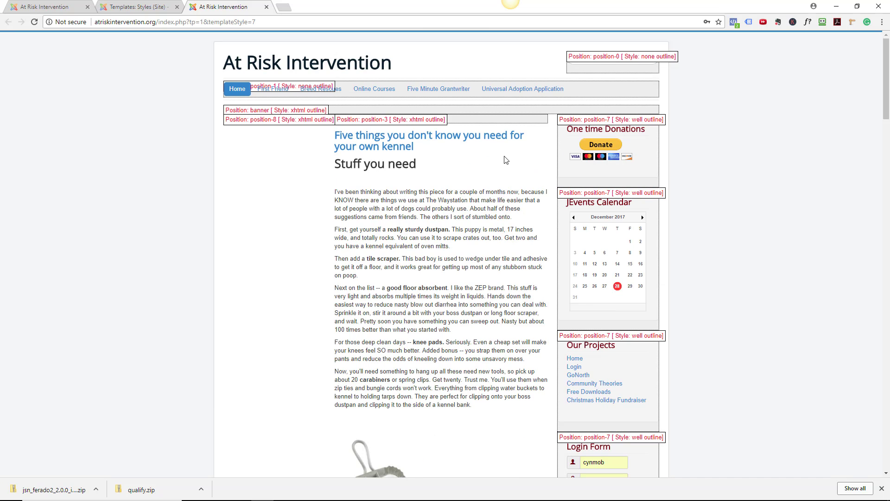
Step: Close the module-position preview, check the live front page, then return to the admin Extensions menu
left_click(266, 7)
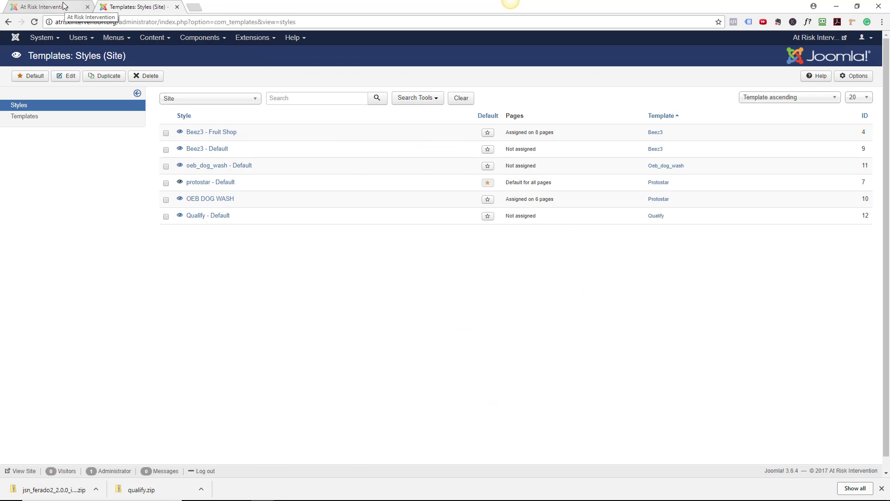
left_click(49, 10)
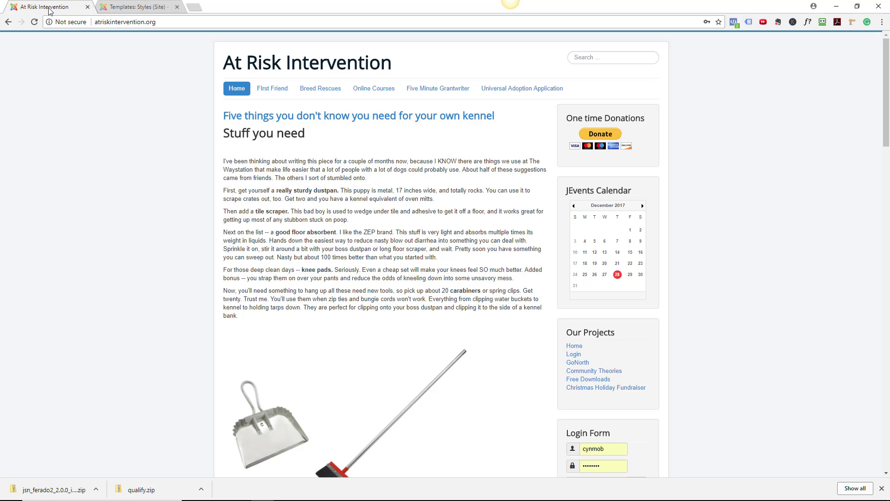
left_click(133, 6)
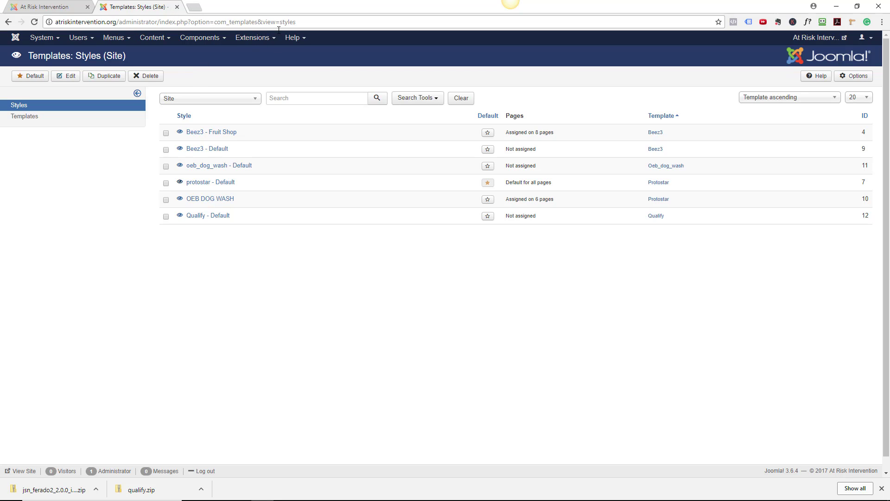
left_click(251, 38)
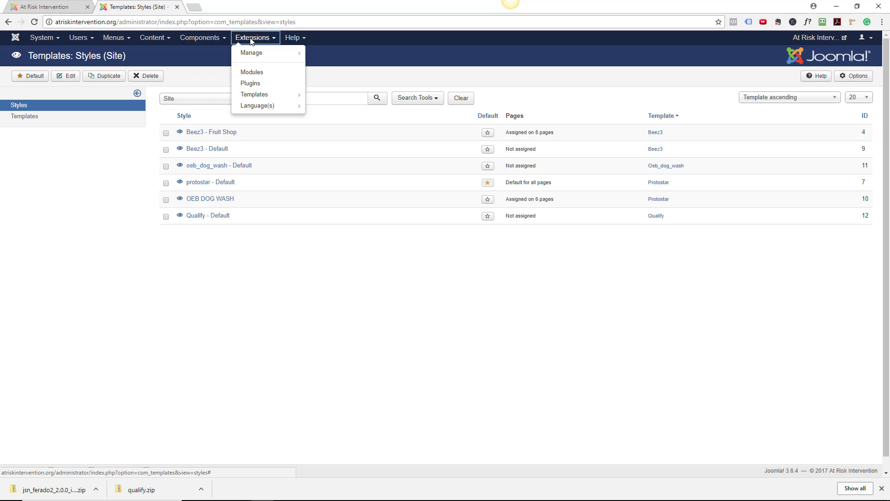
mouse_move(250, 96)
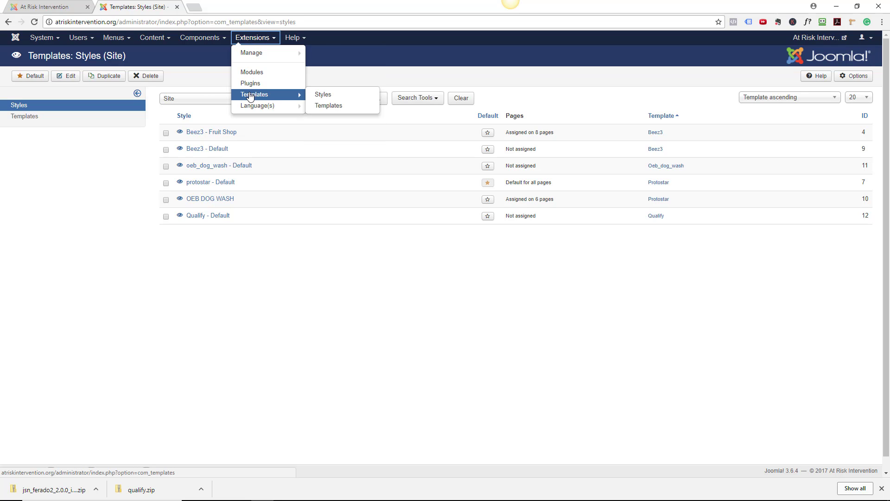
Step: Open the site Templates list showing Beez3, Oeb_dog_wash, Protostar and Qualify
left_click(338, 106)
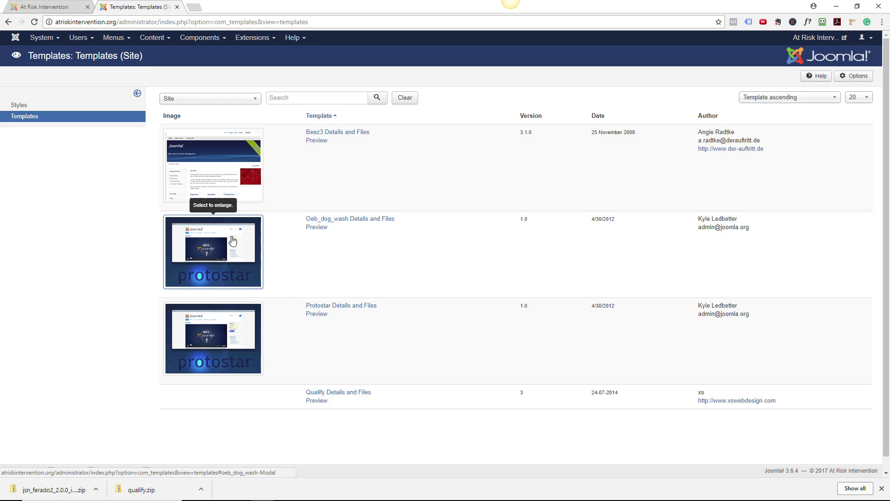
Step: Return to the Styles list, glance at the live front page, then come back to the admin styles
left_click(19, 106)
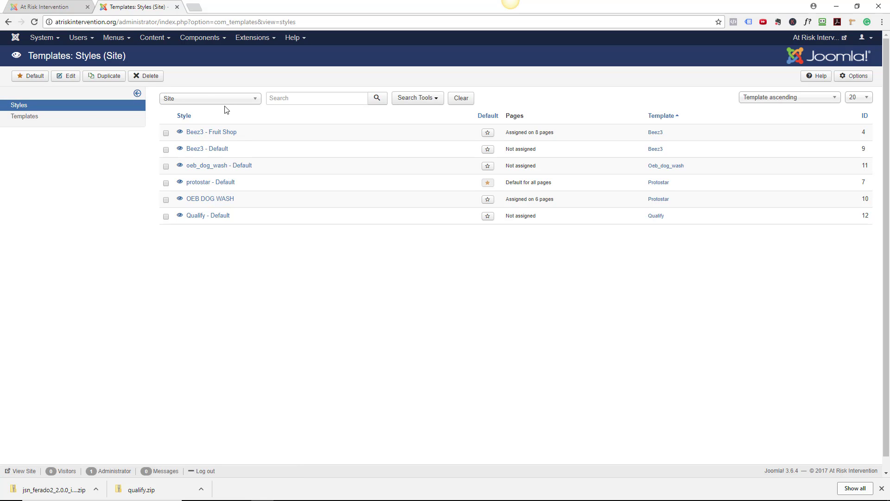
left_click(51, 10)
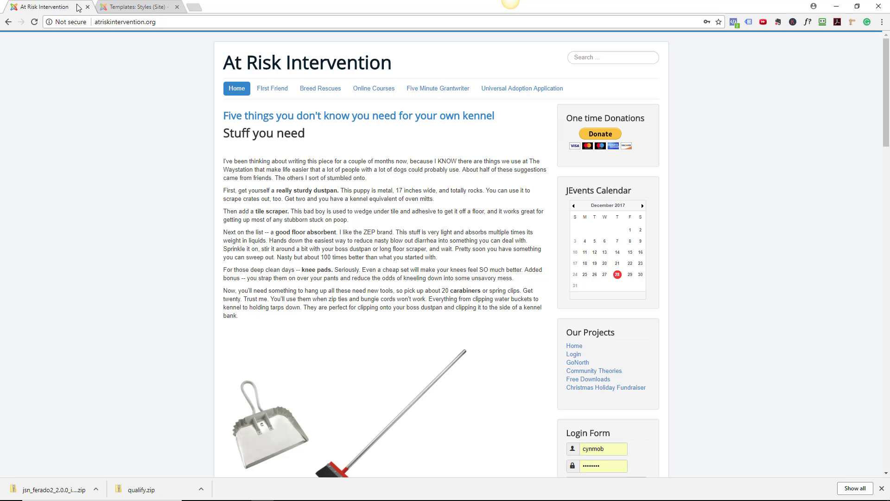
left_click(144, 7)
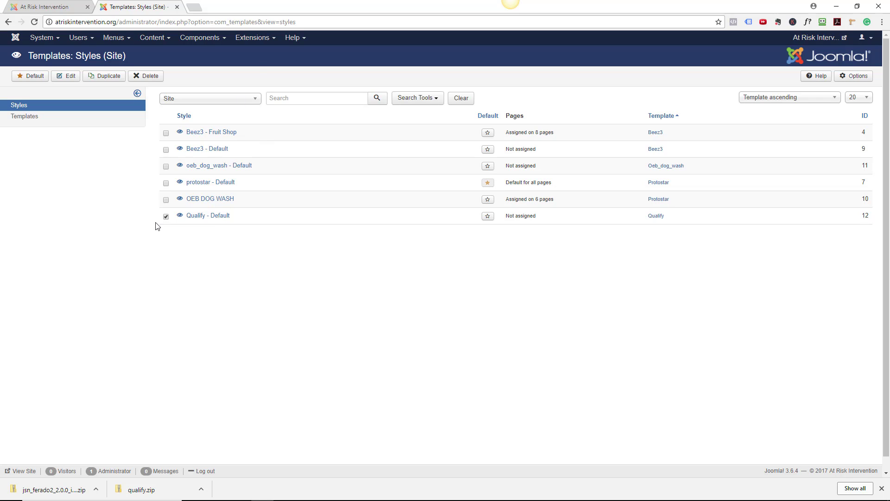
Step: Make Qualify - Default the default site style and reload the front page to see it
left_click(31, 78)
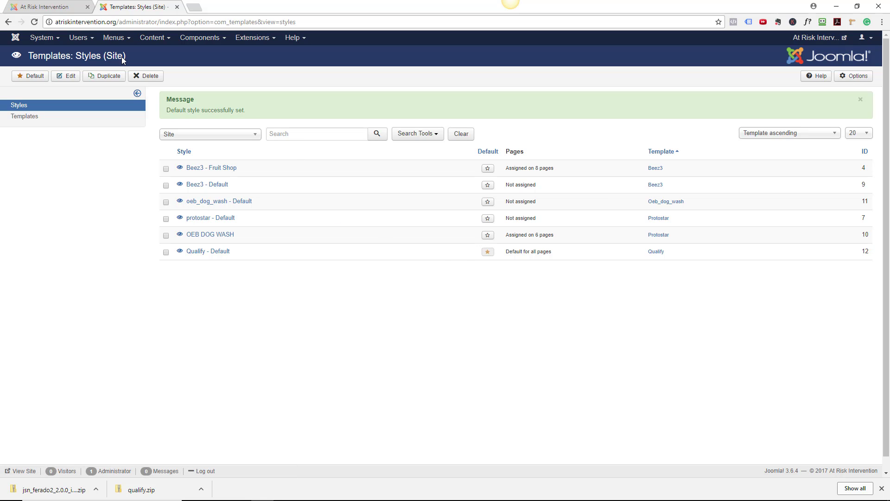
left_click(55, 5)
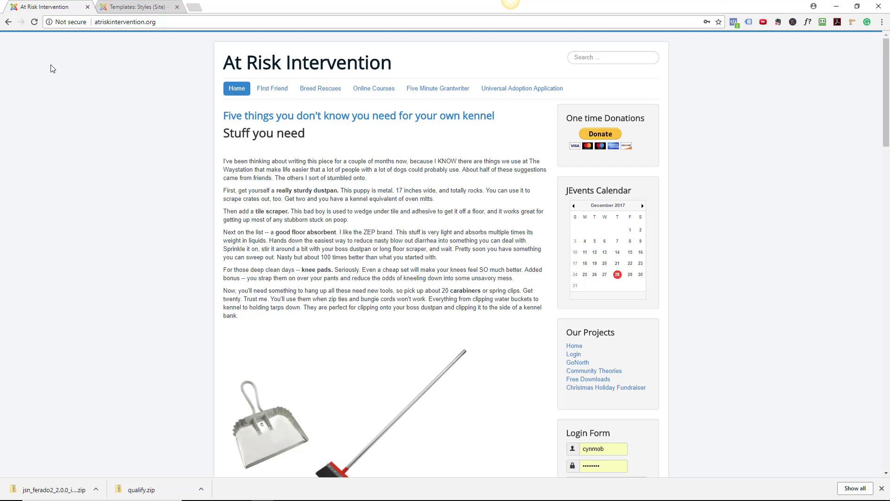
left_click(35, 21)
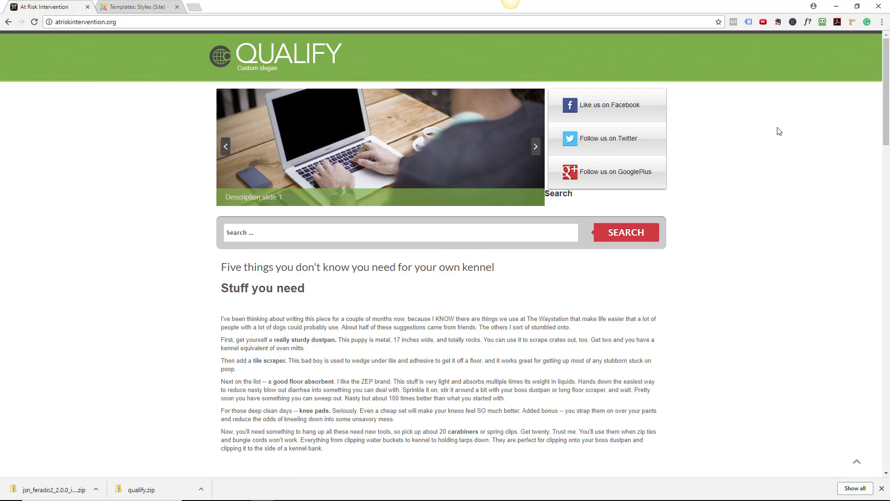
Step: Scroll through the Qualify-themed front page and advance the slider to its third image
scroll(779, 132, "down", 13)
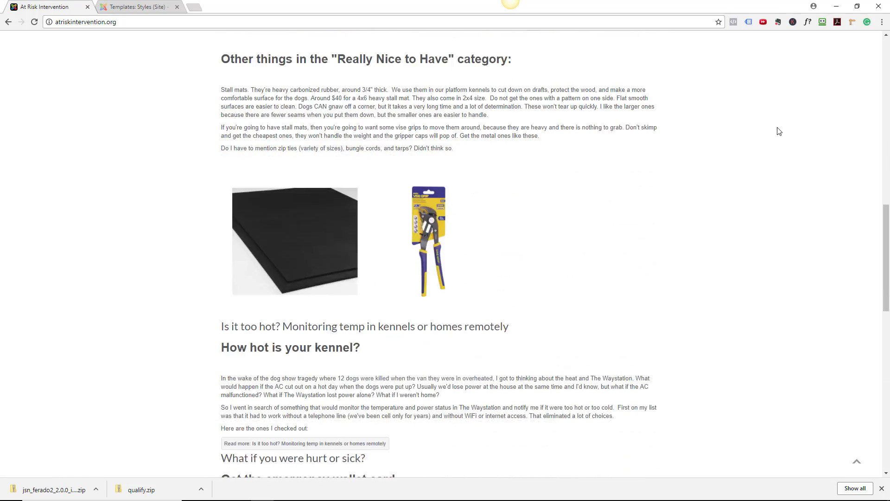
scroll(779, 131, "down", 12)
scroll(779, 131, "up", 8)
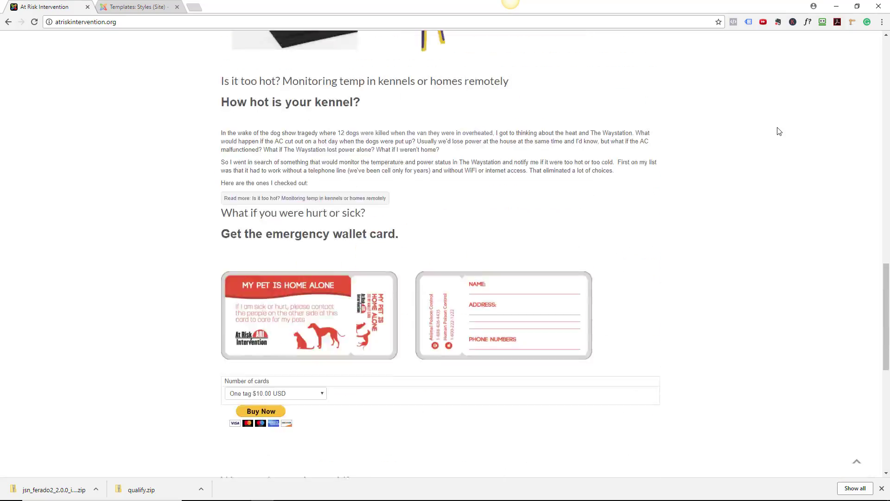
scroll(779, 131, "up", 10)
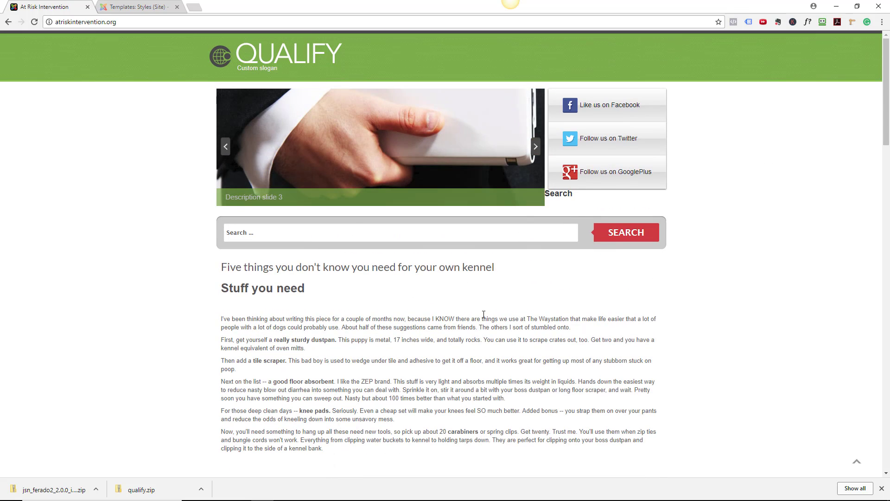
scroll(544, 305, "down", 9)
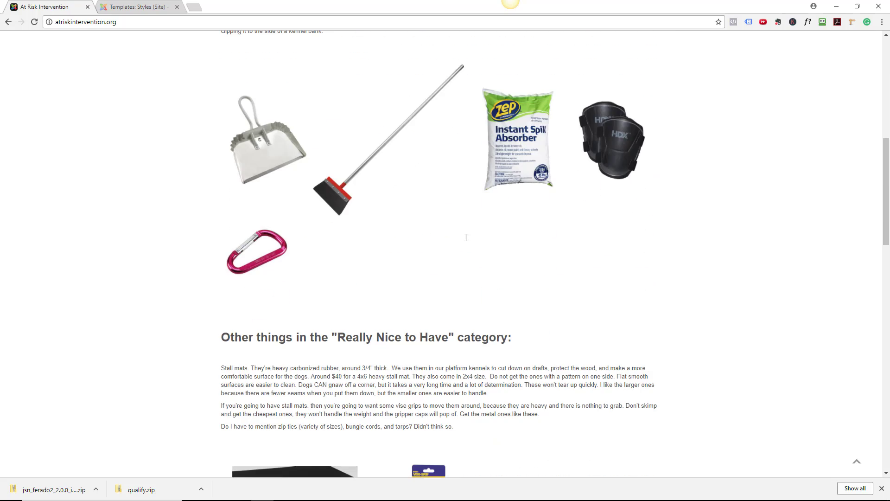
scroll(466, 242, "down", 15)
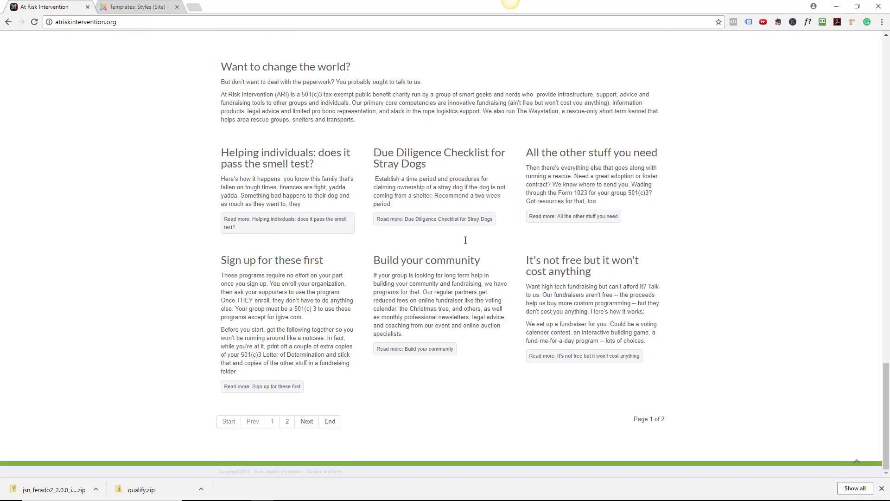
scroll(466, 241, "up", 20)
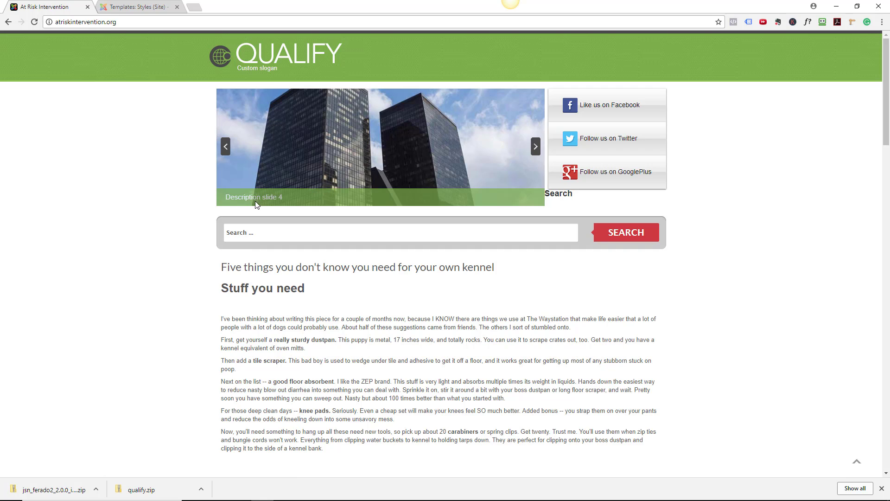
left_click(534, 147)
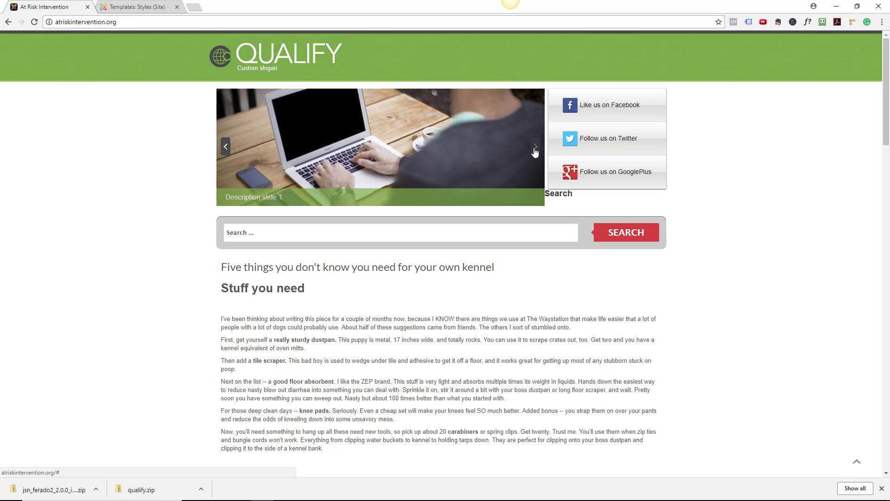
left_click(535, 148)
left_click(535, 148)
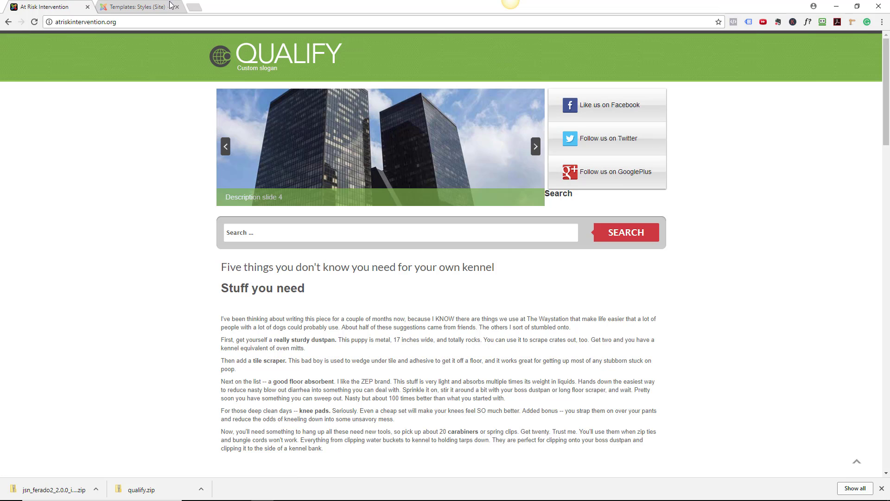
Step: Go back to the styles list, view the live site again, and return to the admin styles
left_click(125, 7)
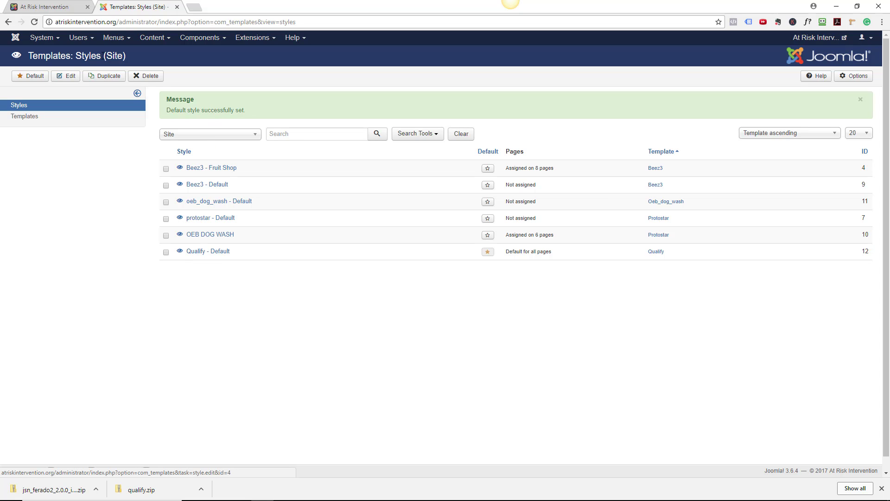
left_click(67, 8)
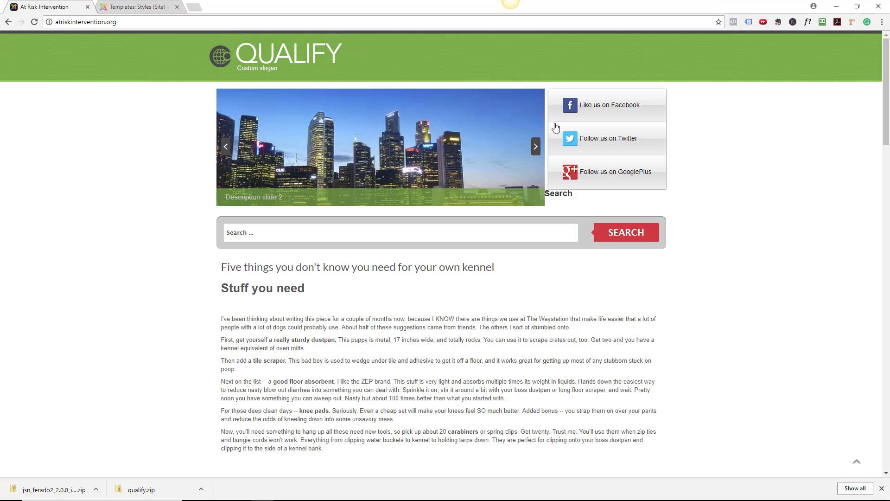
left_click(136, 8)
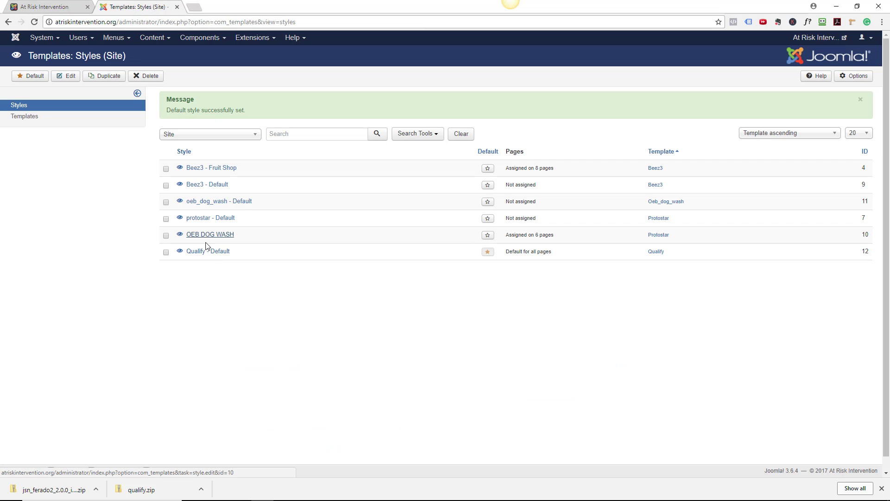
Step: Open Qualify - Default and review its logo, Google Plus link, analytics and slider settings
left_click(201, 251)
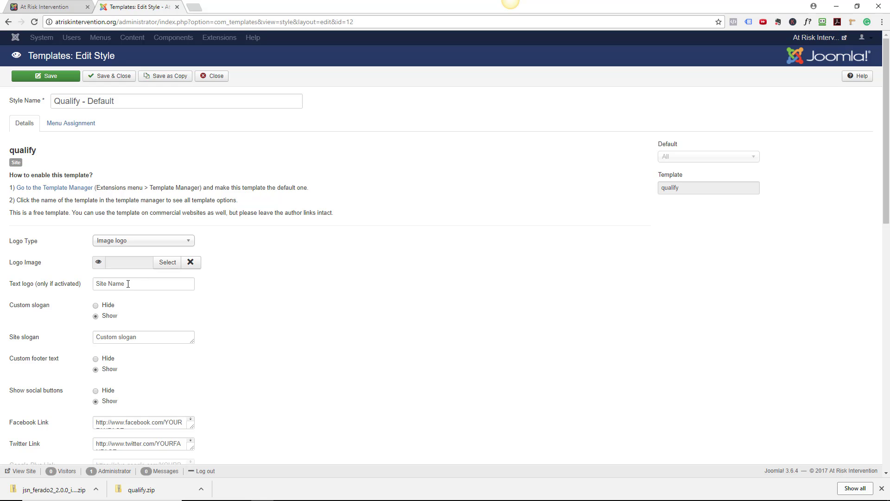
scroll(192, 322, "down", 6)
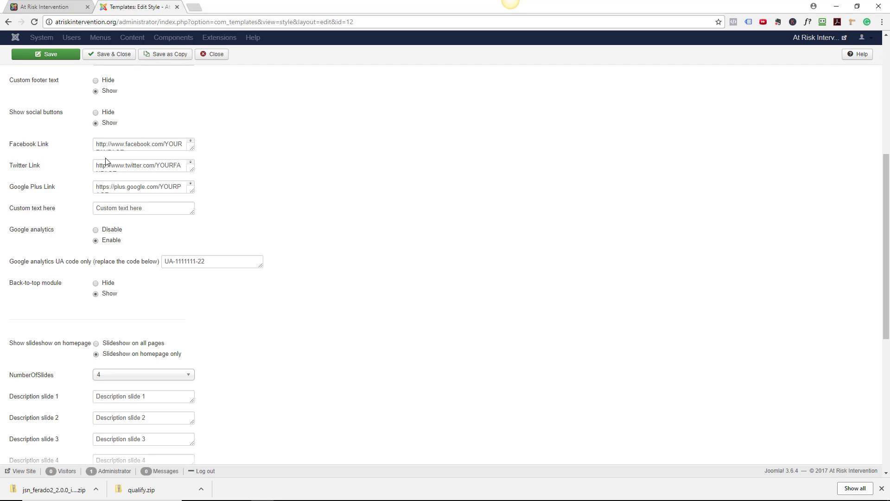
left_click(191, 185)
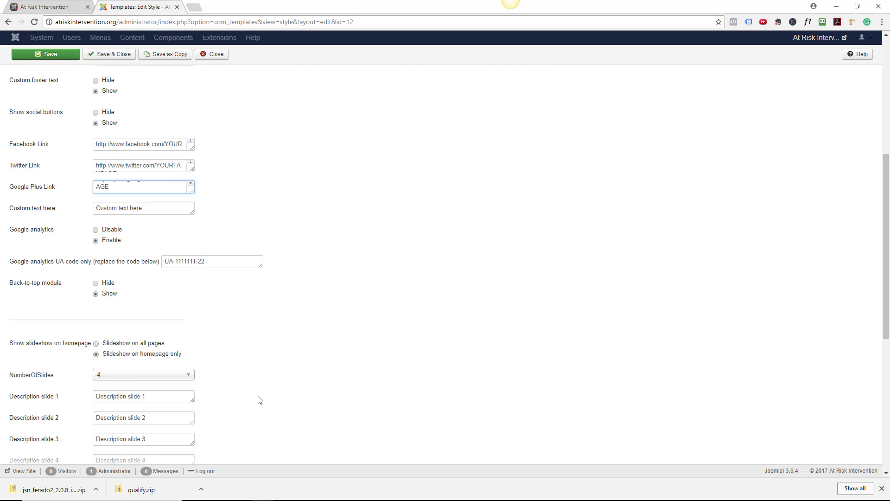
scroll(258, 399, "down", 3)
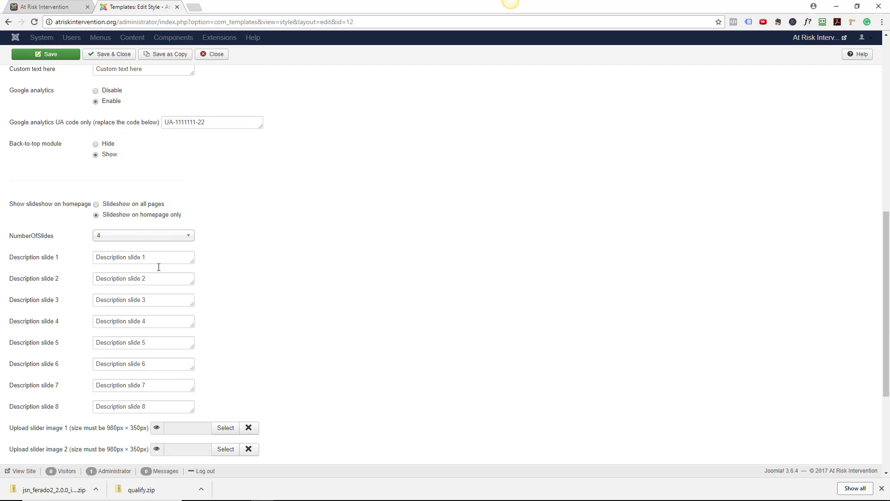
scroll(208, 322, "down", 4)
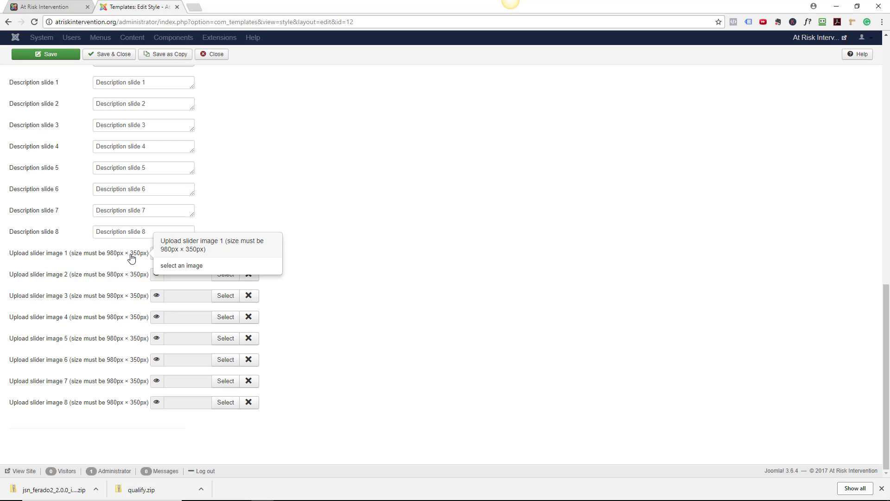
scroll(248, 162, "up", 12)
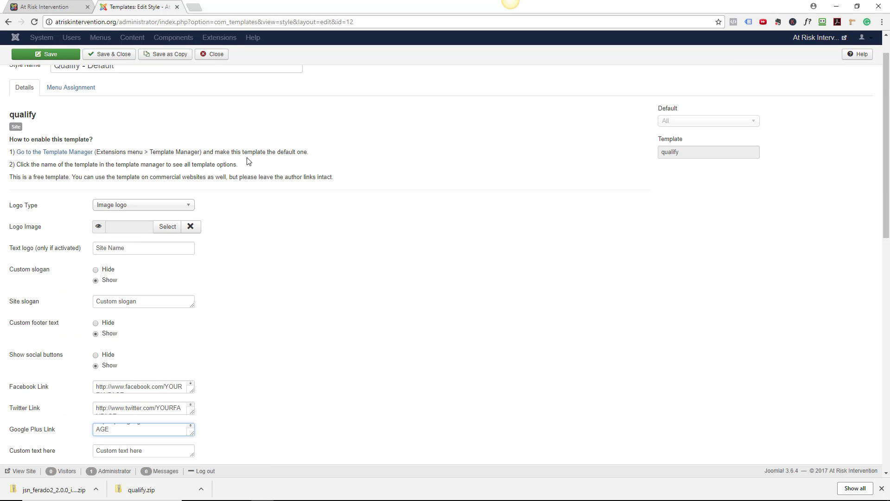
Step: Close the Qualify - Default settings unsaved, recheck the live site, and return to the styles list
left_click(214, 54)
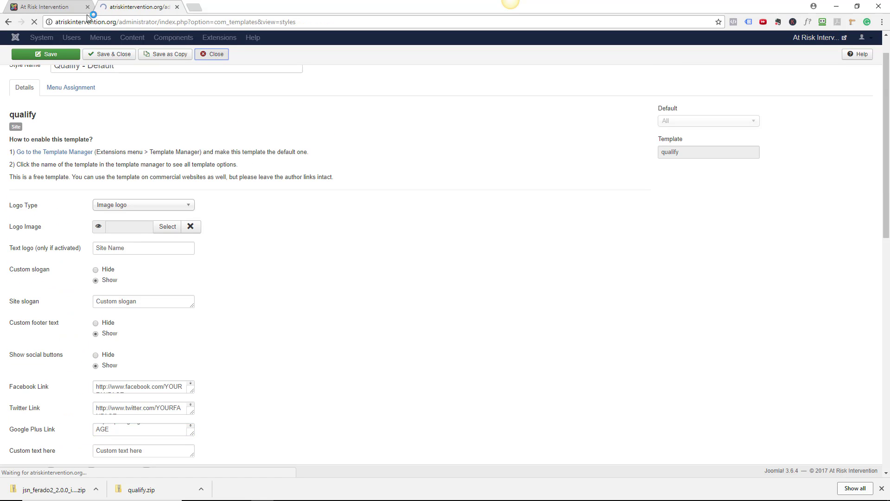
left_click(65, 9)
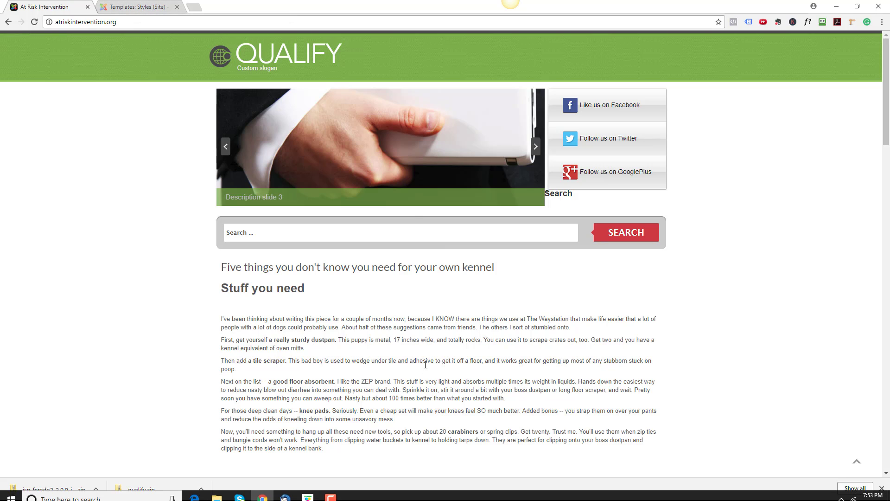
left_click(143, 7)
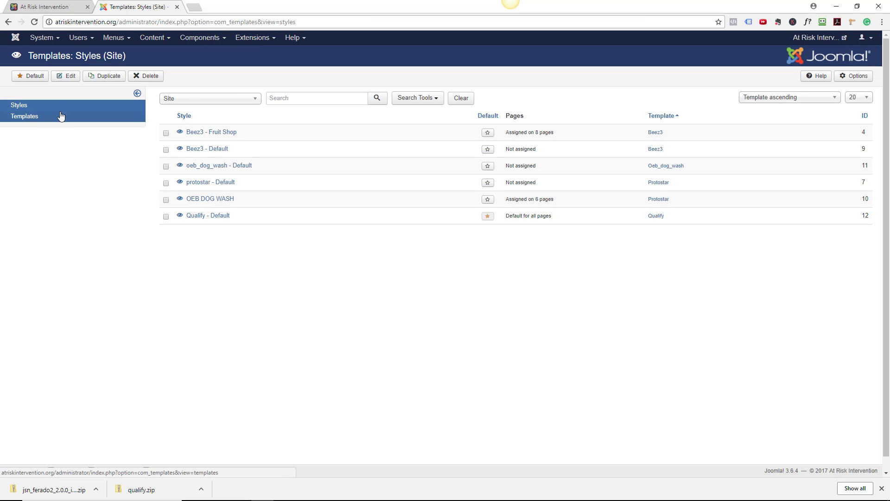
Step: Search Google for 'free joomla templates' in a new browser tab
left_click(193, 7)
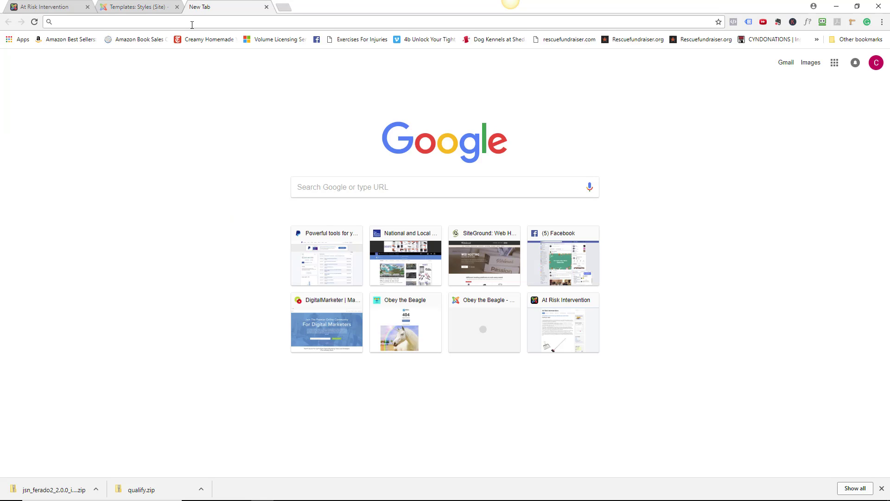
type("free ")
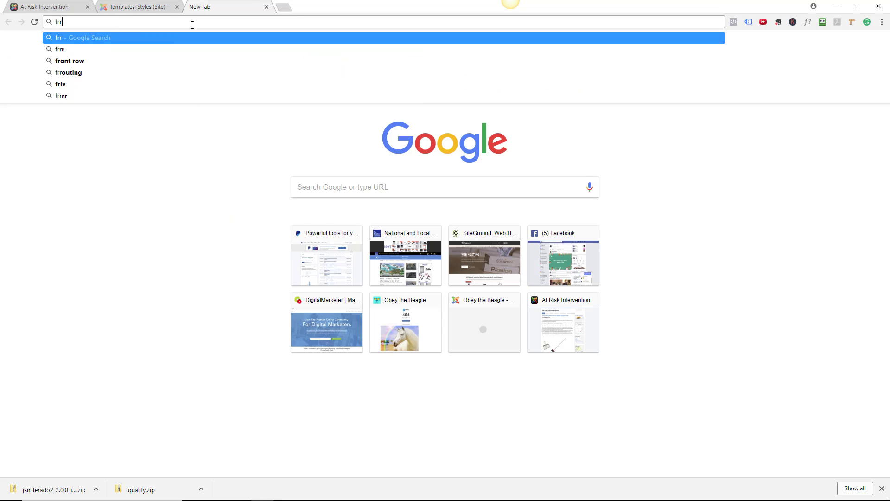
type("joom")
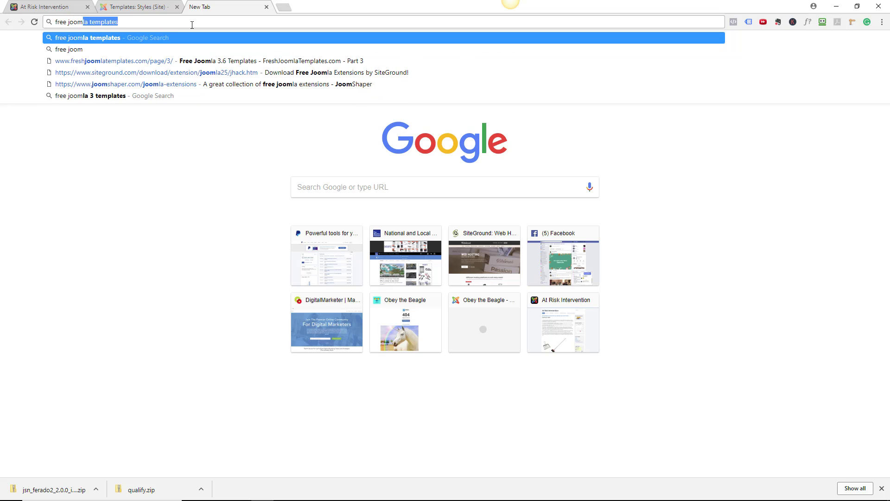
key("Right")
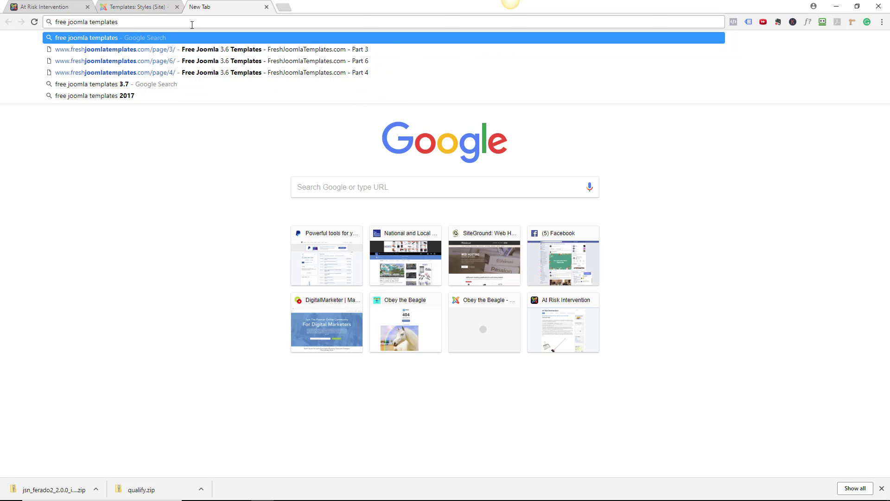
key("Return")
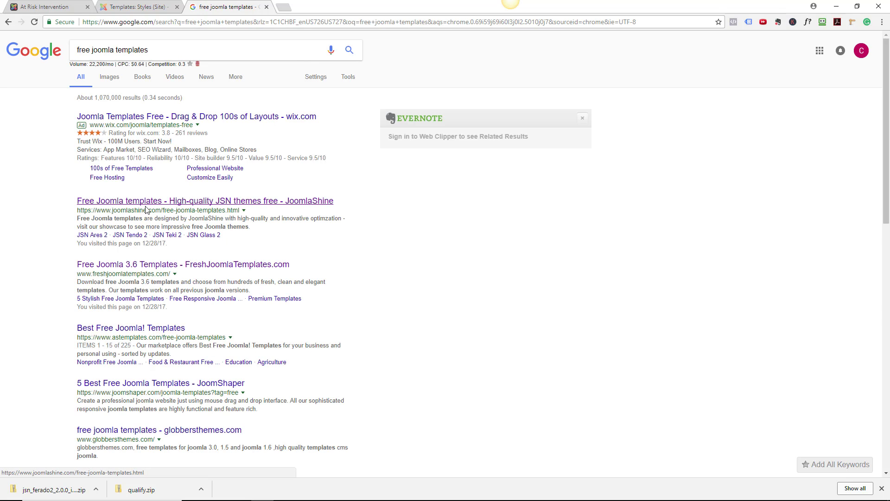
Step: Open the JoomlaShine Free Joomla Templates result and scroll its showcase featuring JSN Ferado 2
left_click(206, 201)
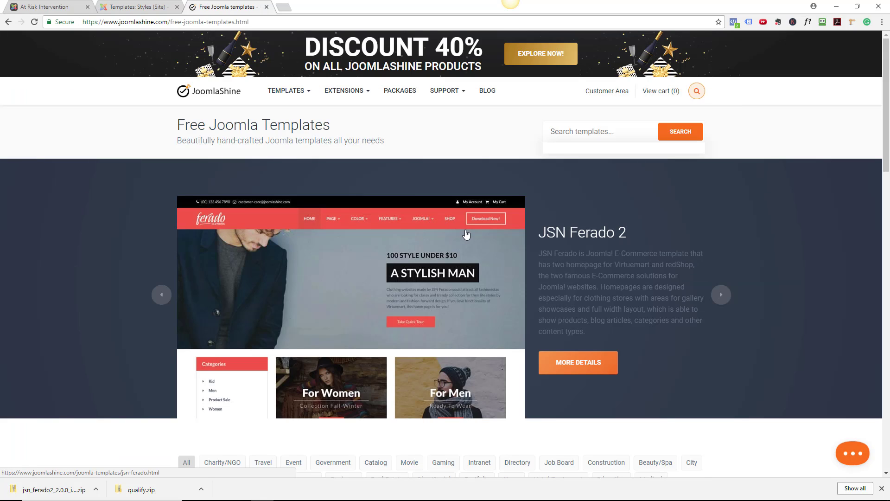
scroll(466, 235, "down", 3)
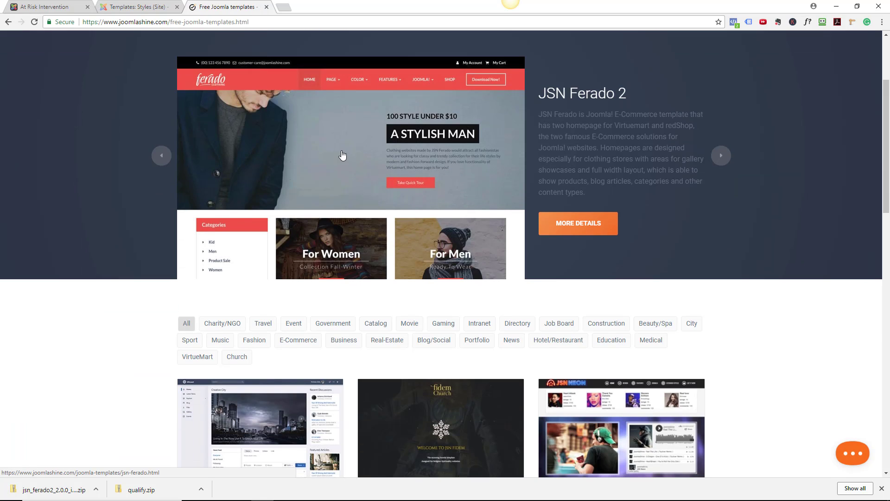
scroll(342, 155, "up", 3)
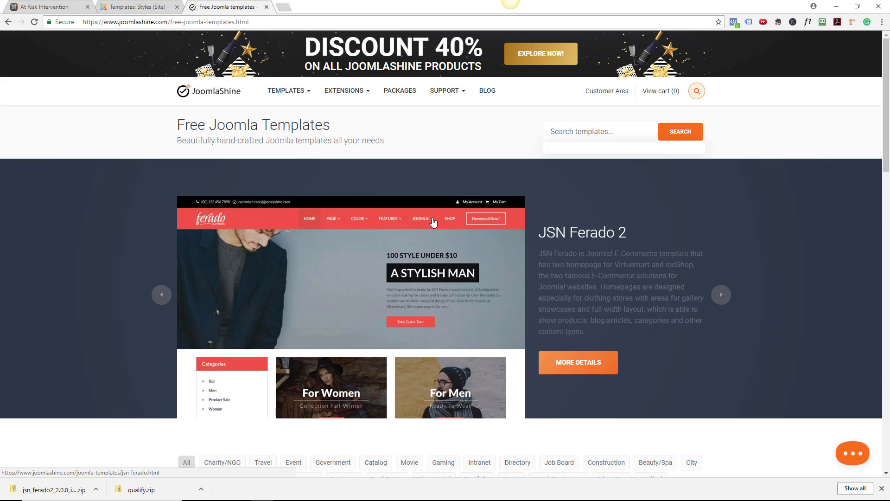
Step: Open the JSN Ferado 2 detail page and choose its free version from the pricing options
left_click(338, 278)
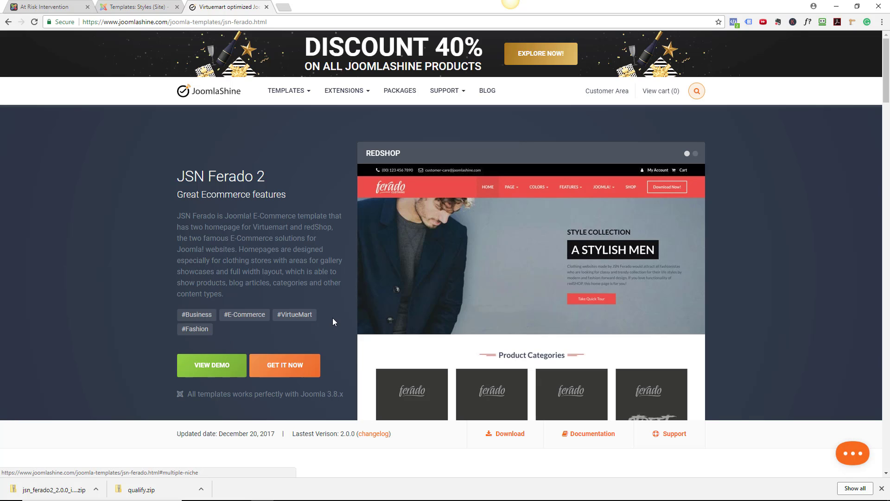
left_click(287, 368)
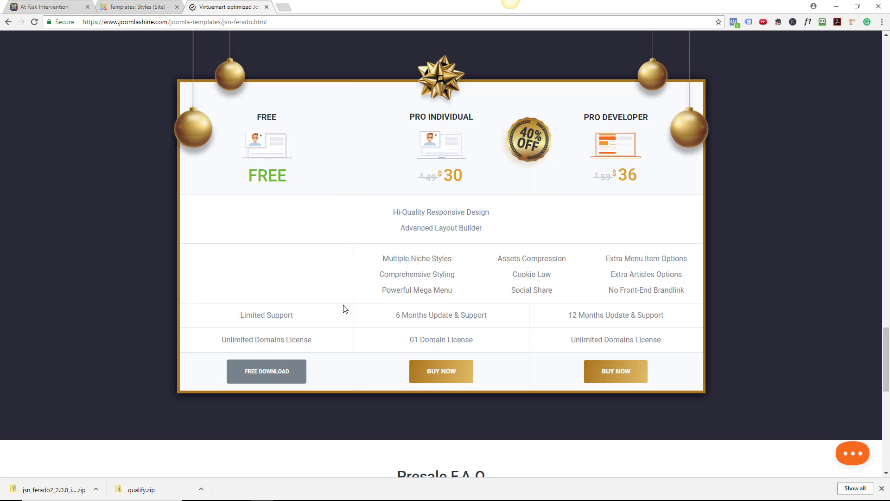
left_click(266, 372)
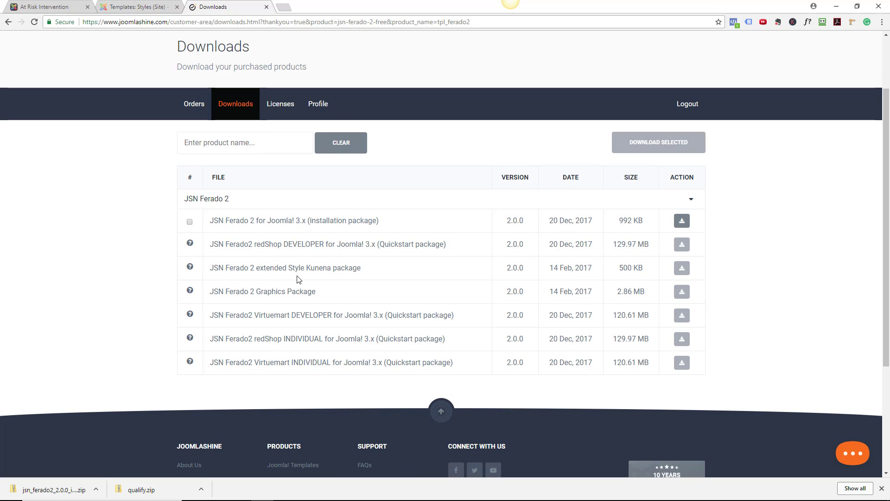
Step: Select the JSN Ferado 2 Joomla 3.x installation package and cancel its duplicate download
left_click(190, 222)
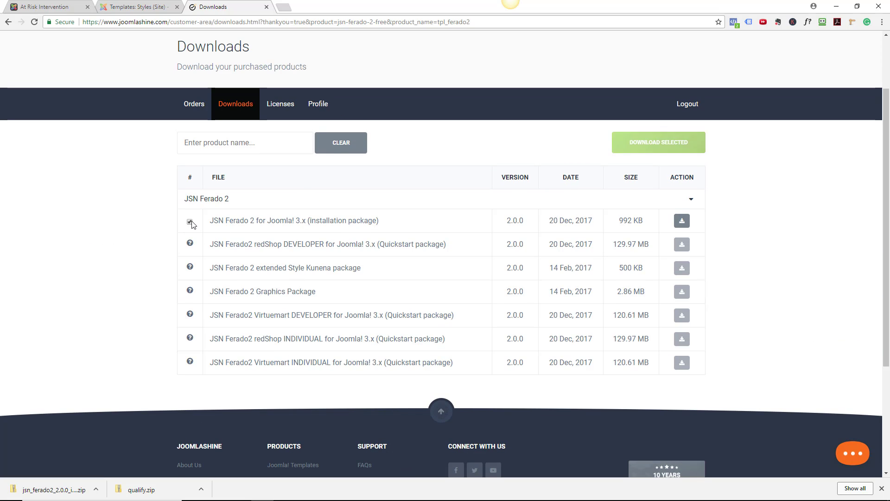
left_click(681, 221)
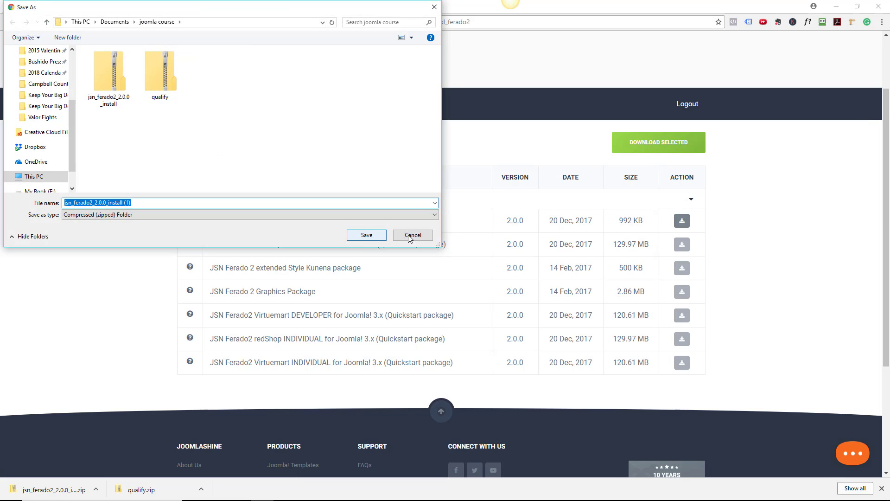
left_click(412, 235)
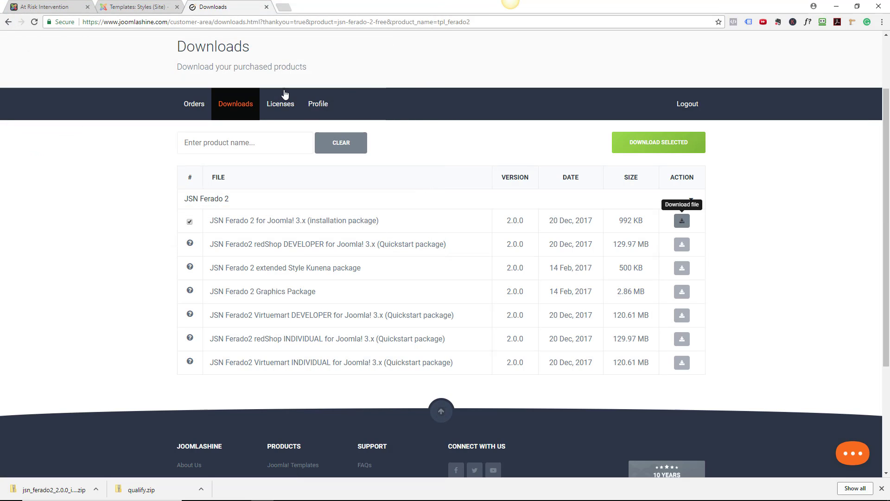
Step: Upload and install the jsn_ferado2_2.0.0_install package from Extensions > Manage > Install
left_click(267, 7)
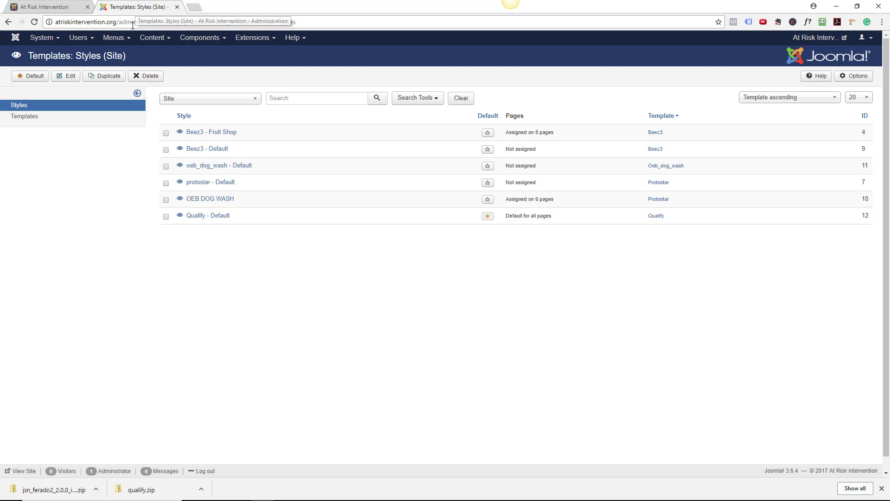
left_click(249, 39)
mouse_move(250, 53)
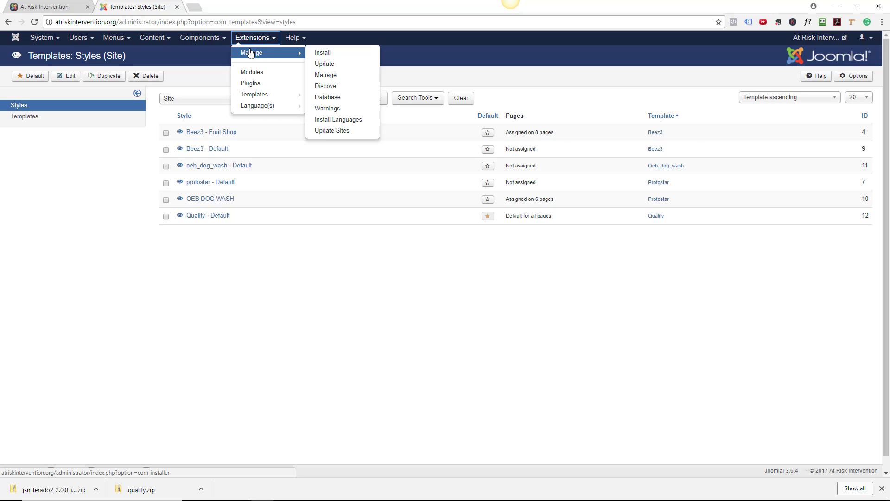
left_click(250, 53)
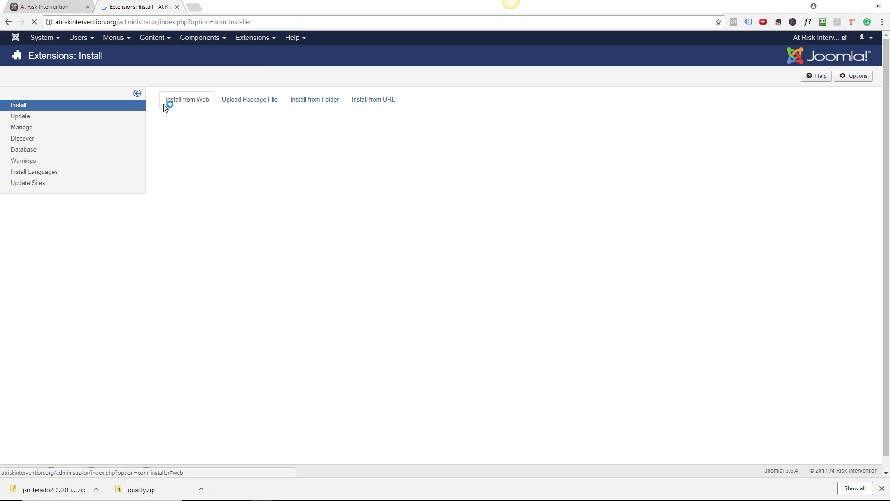
left_click(245, 104)
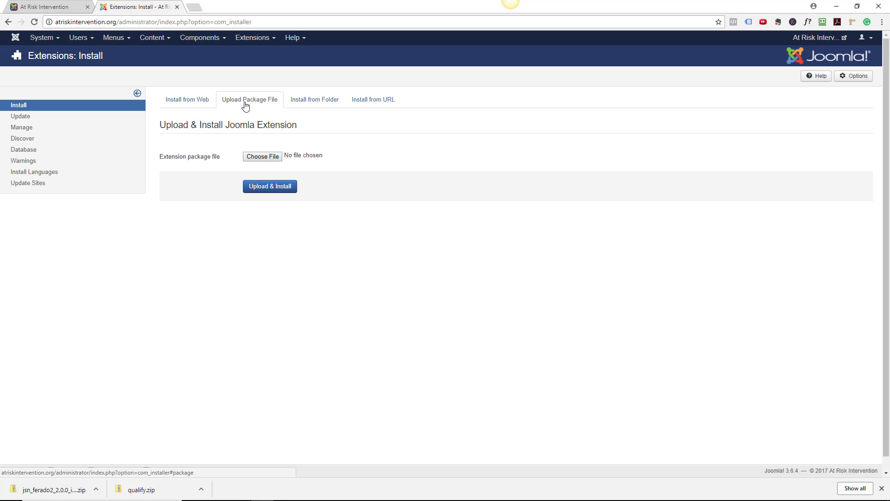
left_click(267, 159)
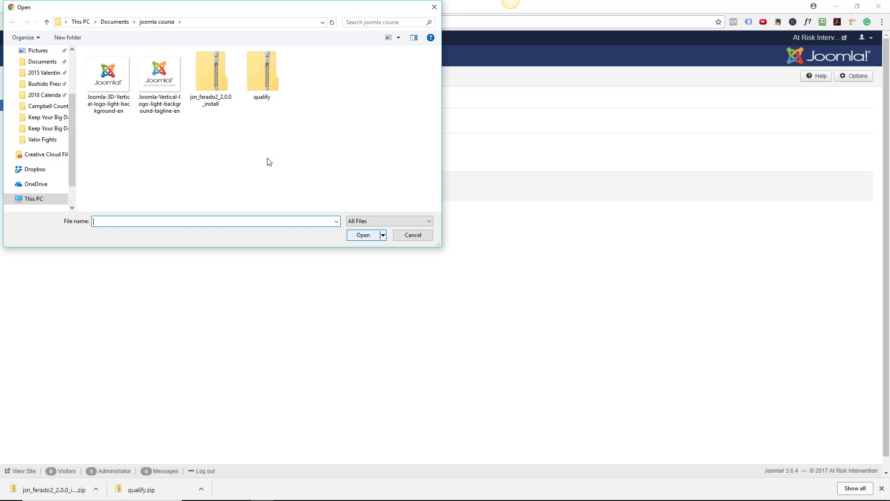
left_click(209, 71)
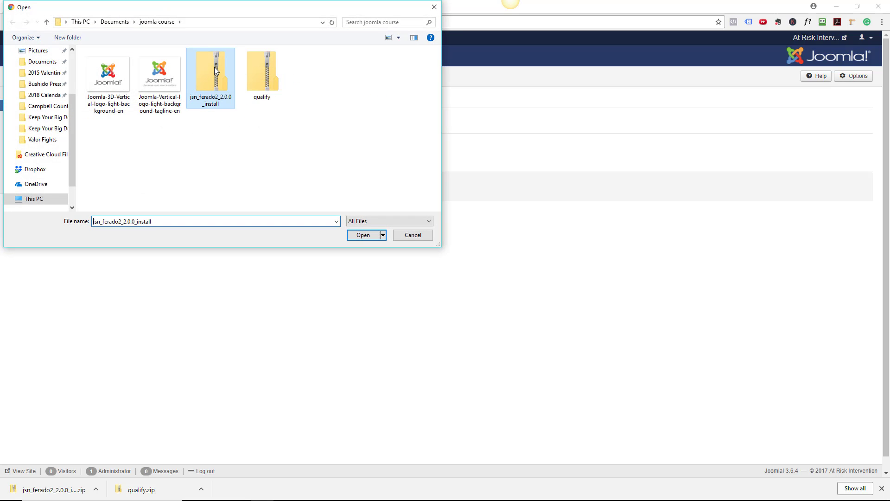
left_click(364, 235)
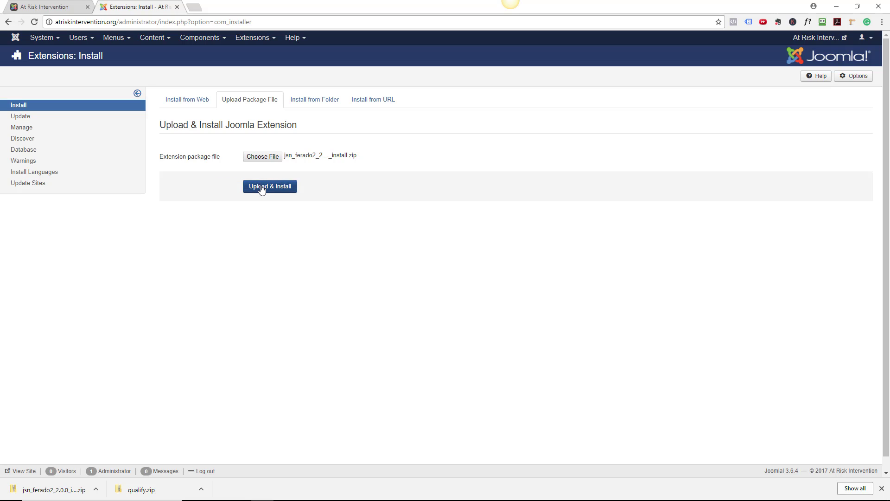
left_click(262, 189)
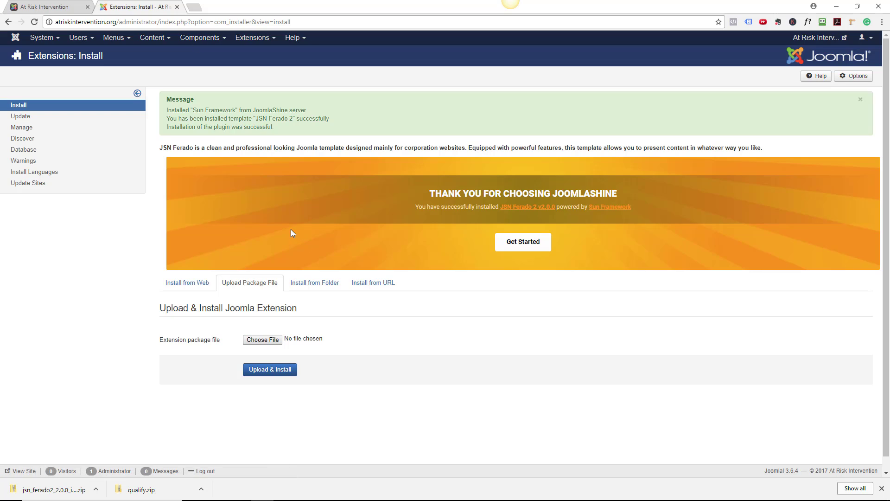
Step: Preview Jsn_ferado2_pro from the site Templates list, then close the preview
left_click(241, 40)
mouse_move(255, 94)
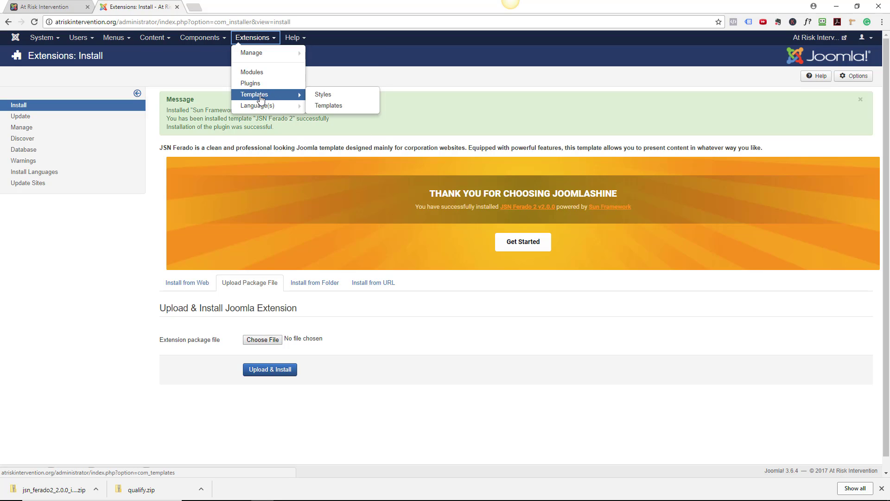
left_click(338, 101)
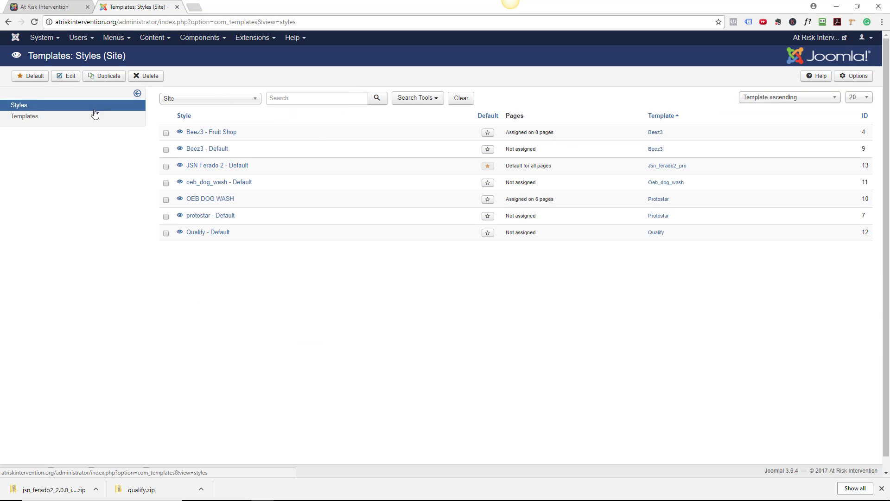
left_click(35, 119)
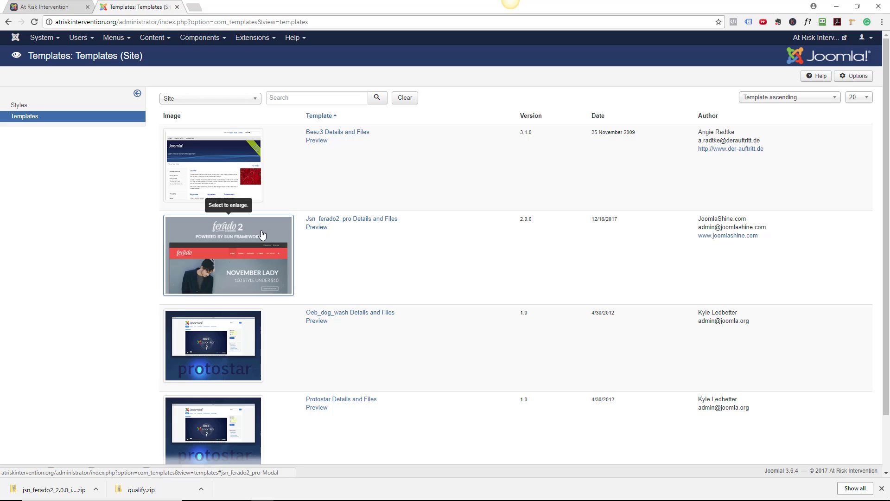
left_click(316, 228)
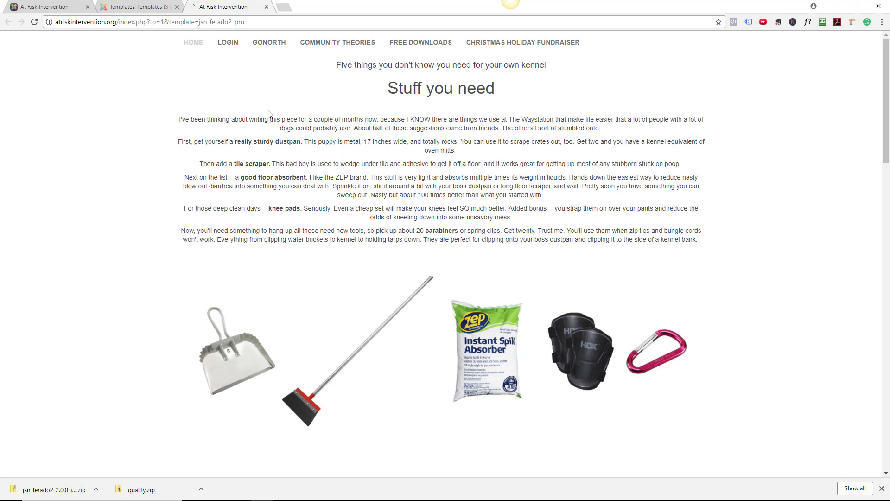
left_click(267, 7)
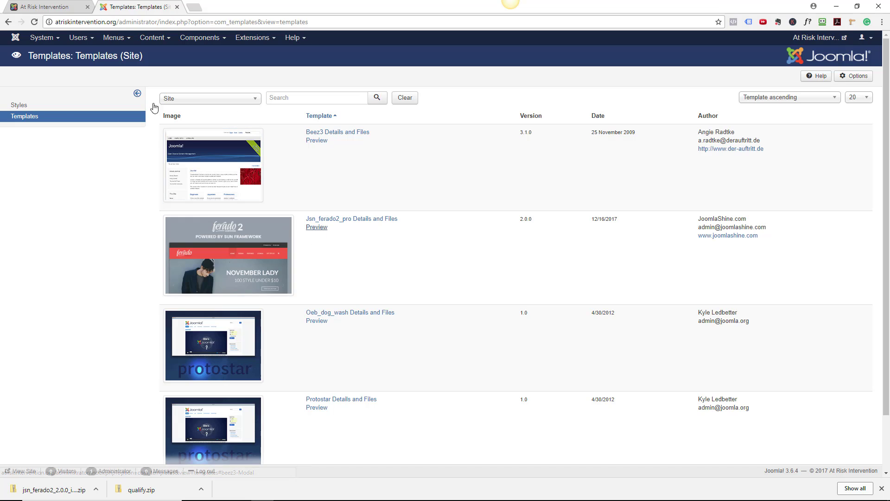
Step: Tick JSN Ferado 2 - Default in Templates: Styles and make it the default style
left_click(26, 106)
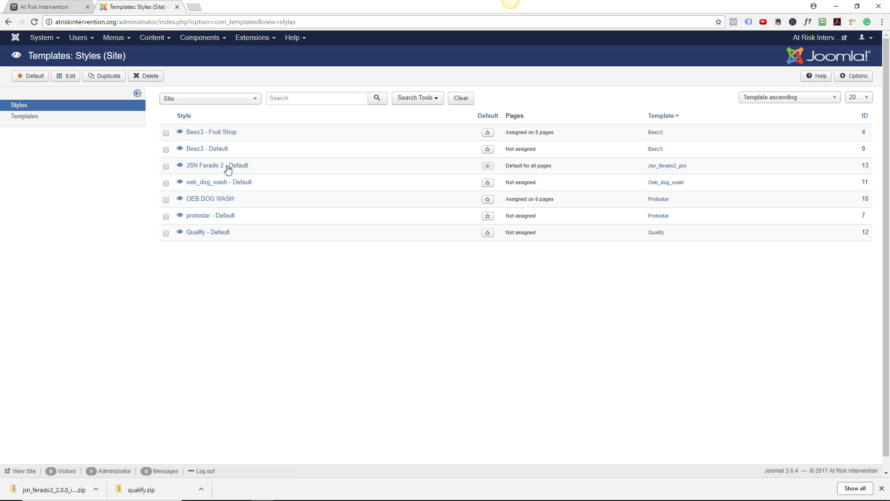
left_click(166, 166)
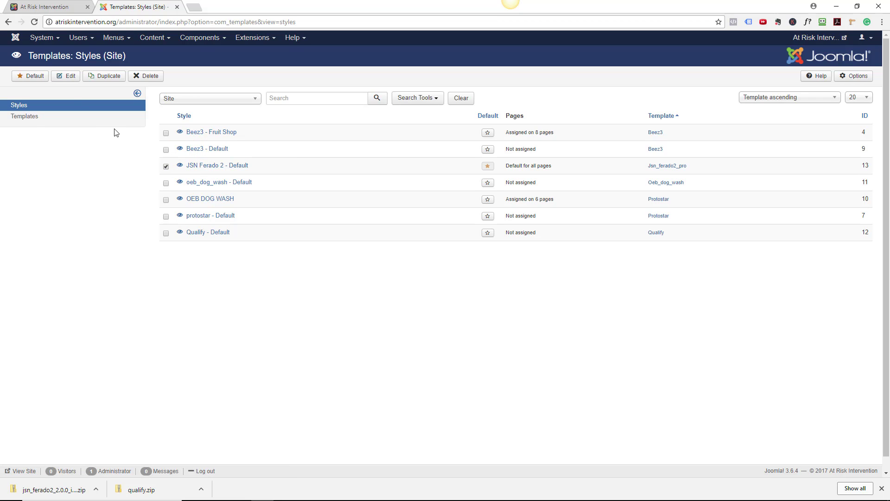
left_click(32, 76)
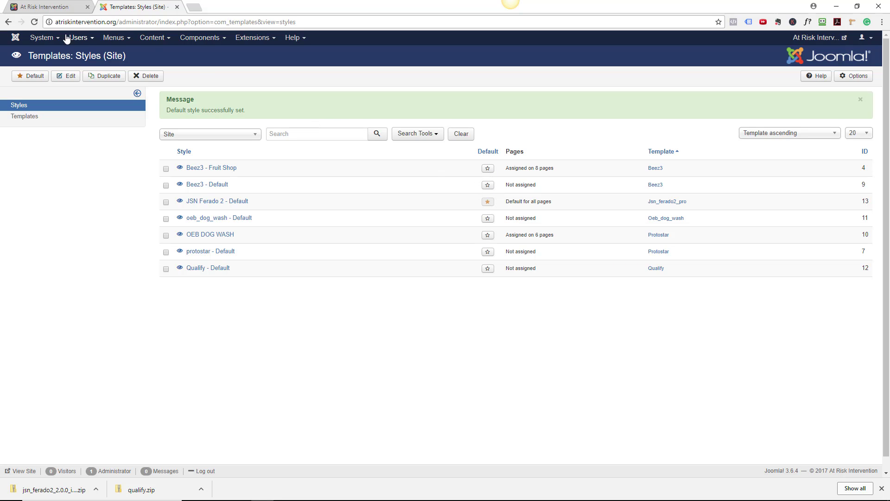
Step: Reload the live site and scroll through the front page in the Ferado 2 design
left_click(44, 8)
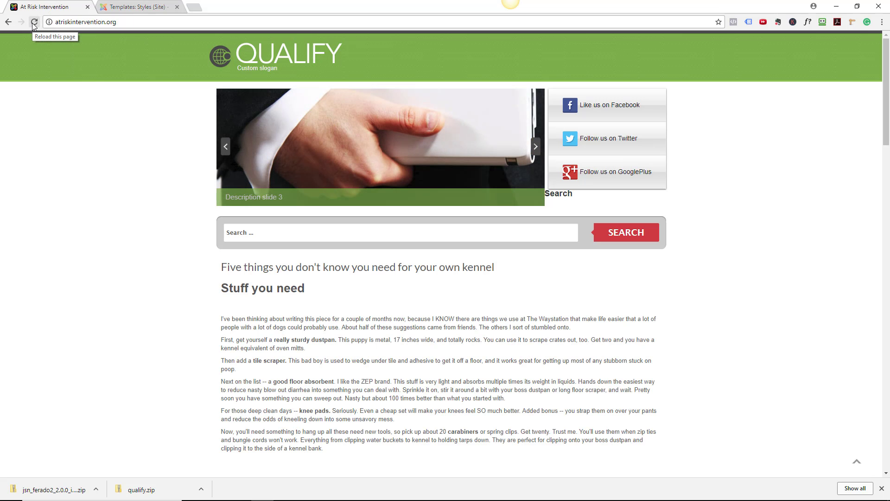
left_click(33, 22)
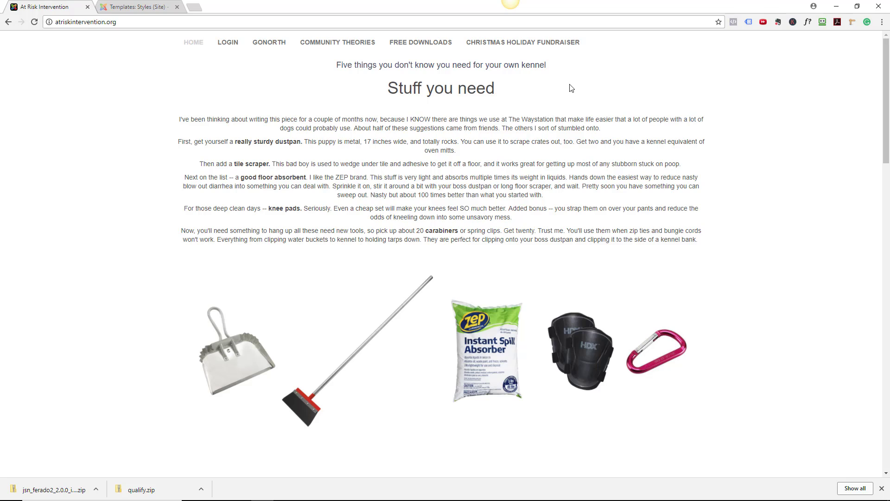
scroll(574, 79, "down", 15)
scroll(571, 102, "down", 8)
scroll(567, 124, "up", 20)
scroll(465, 209, "down", 6)
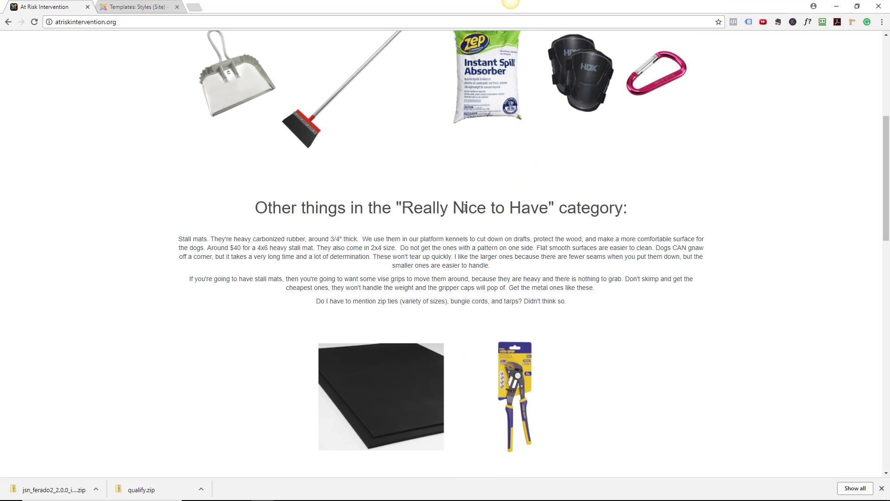
scroll(462, 215, "down", 20)
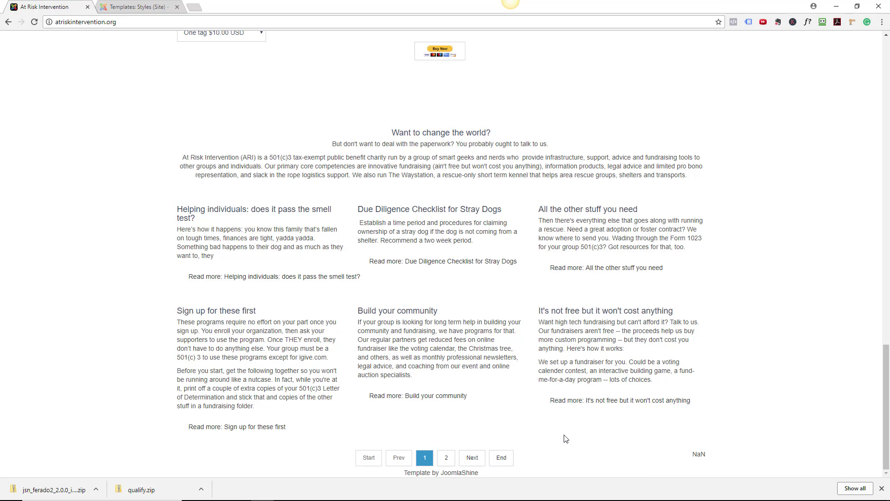
scroll(554, 388, "up", 15)
scroll(554, 387, "up", 6)
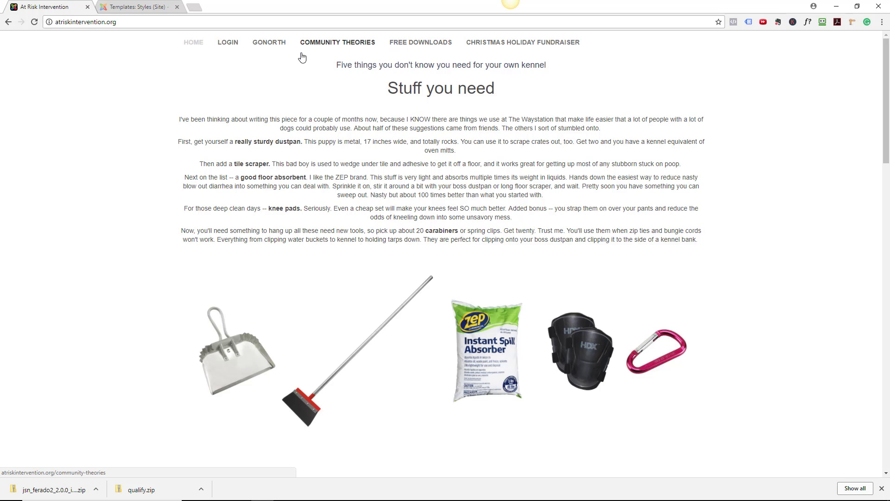
Step: Restore Qualify - Default as the default style and reload the live site to check it
left_click(137, 8)
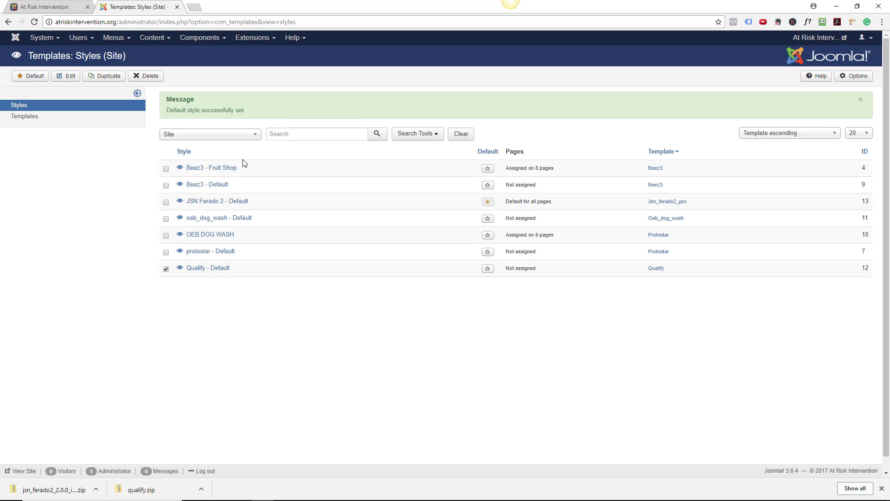
left_click(19, 78)
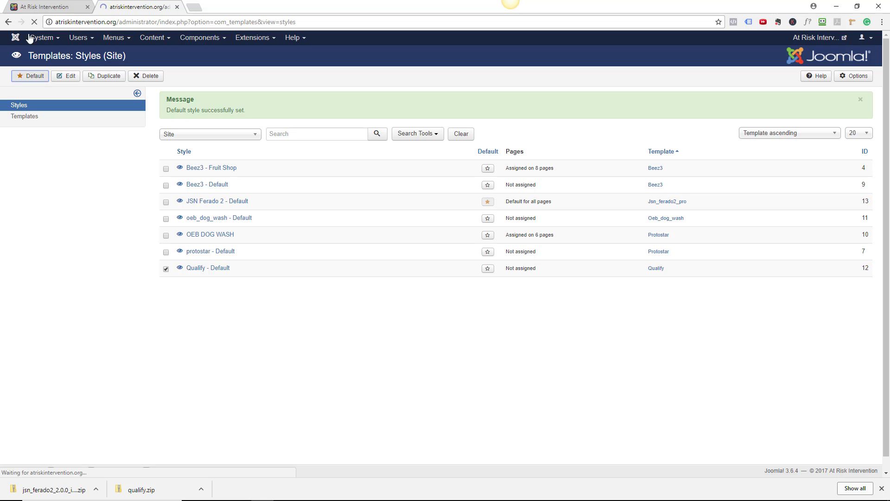
left_click(41, 8)
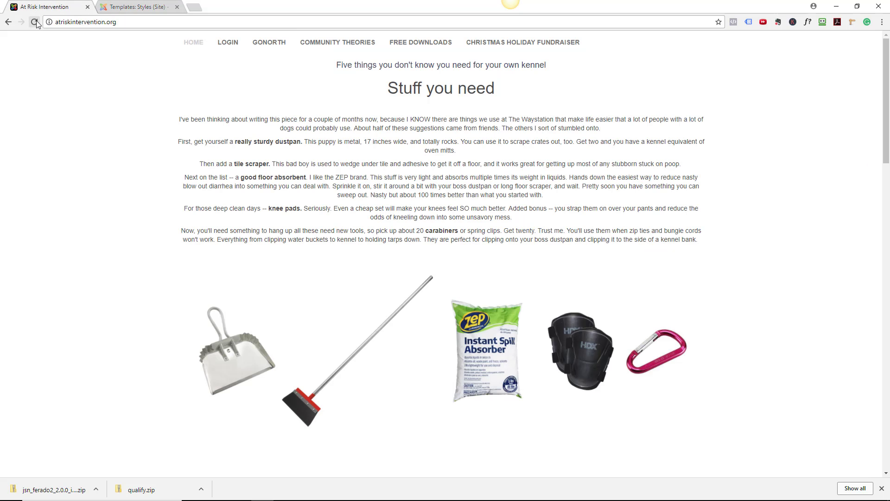
left_click(34, 22)
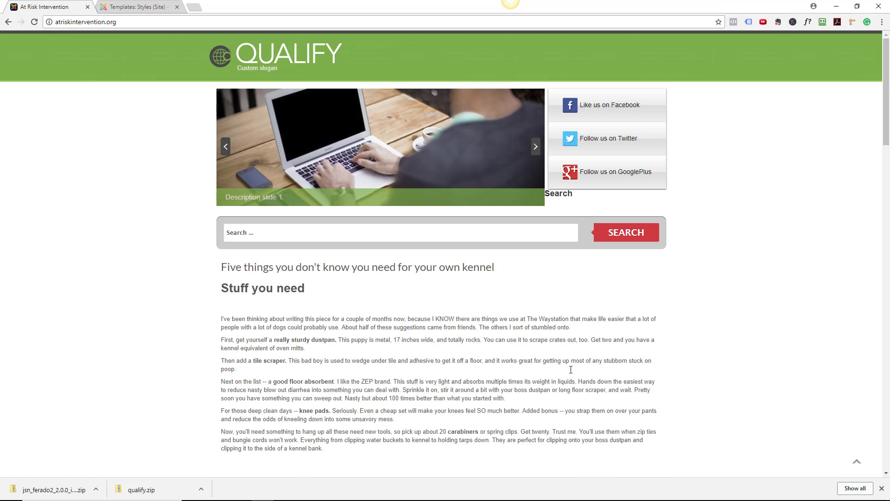
scroll(578, 318, "down", 15)
scroll(574, 339, "up", 15)
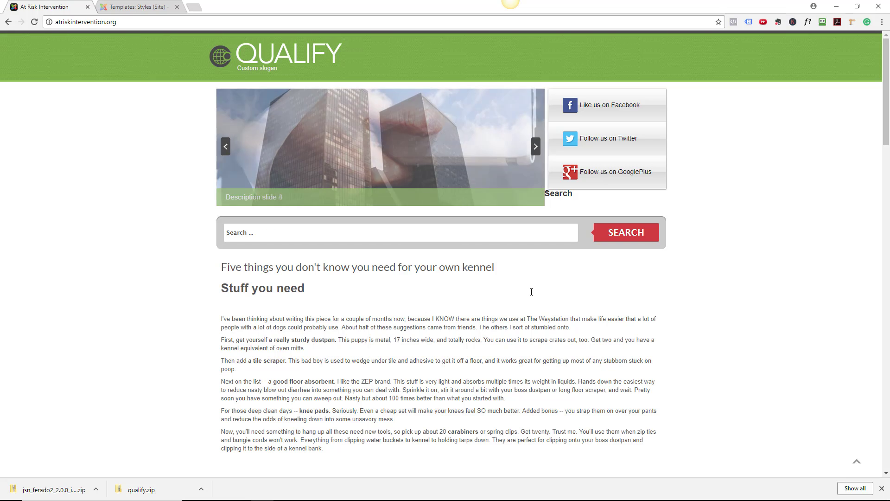
scroll(595, 308, "down", 3)
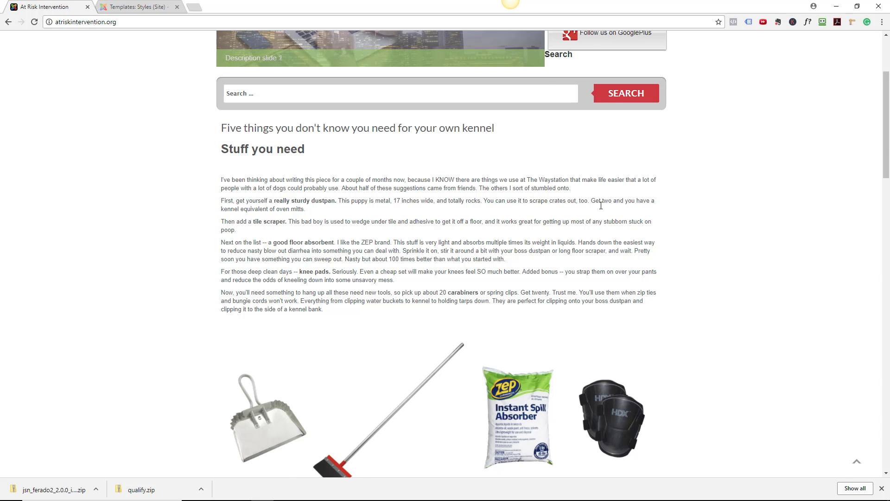
scroll(603, 140, "up", 3)
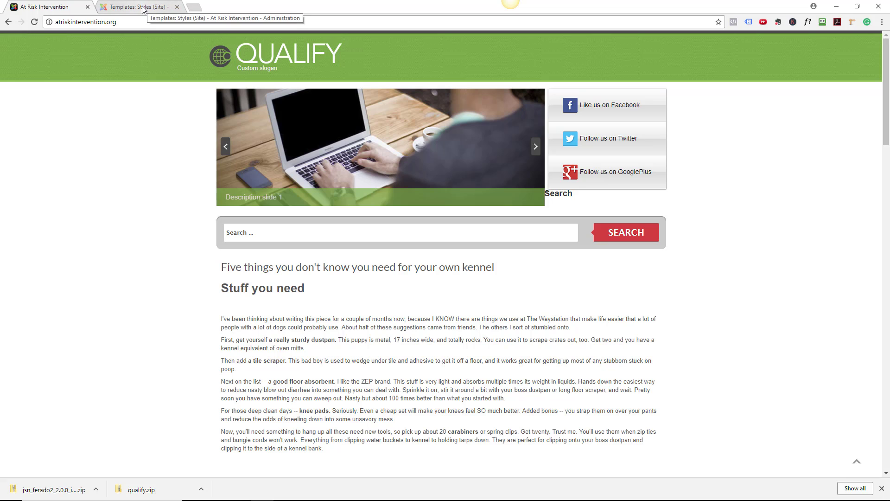
Step: Switch between the Templates: Styles and live site tabs, ending on the Qualify-styled site
left_click(198, 6)
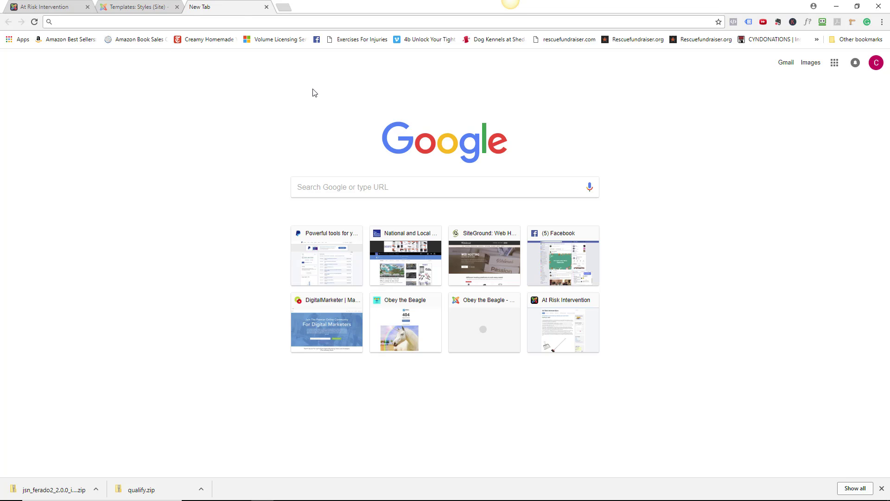
left_click(44, 8)
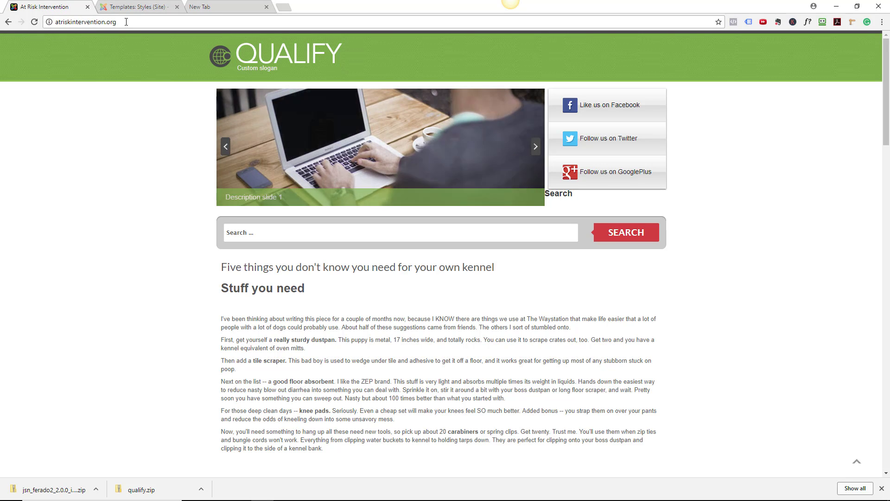
left_click(138, 6)
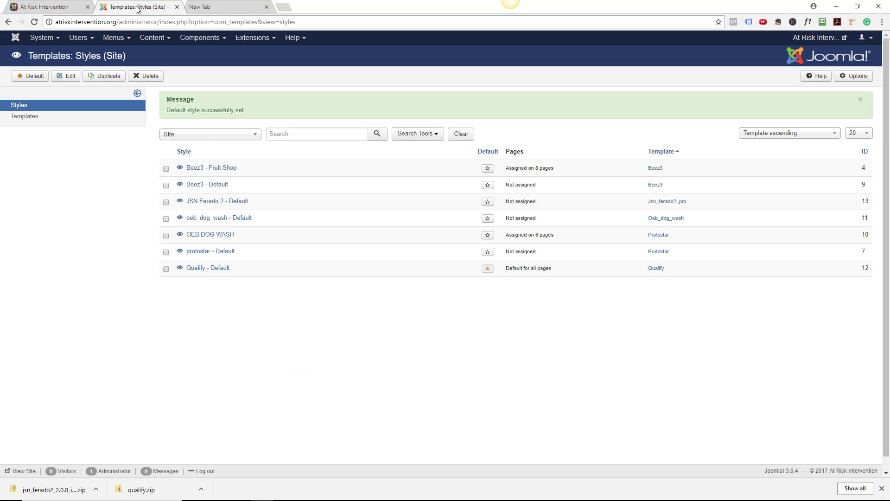
left_click(61, 8)
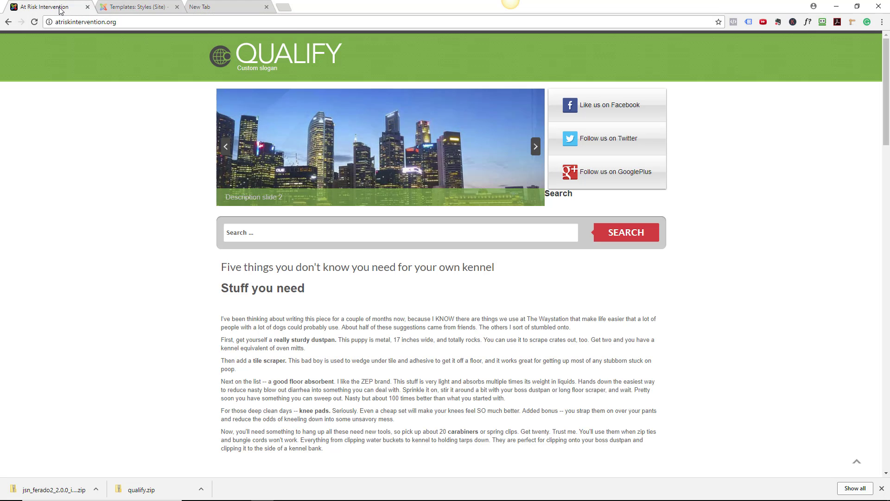
left_click(137, 6)
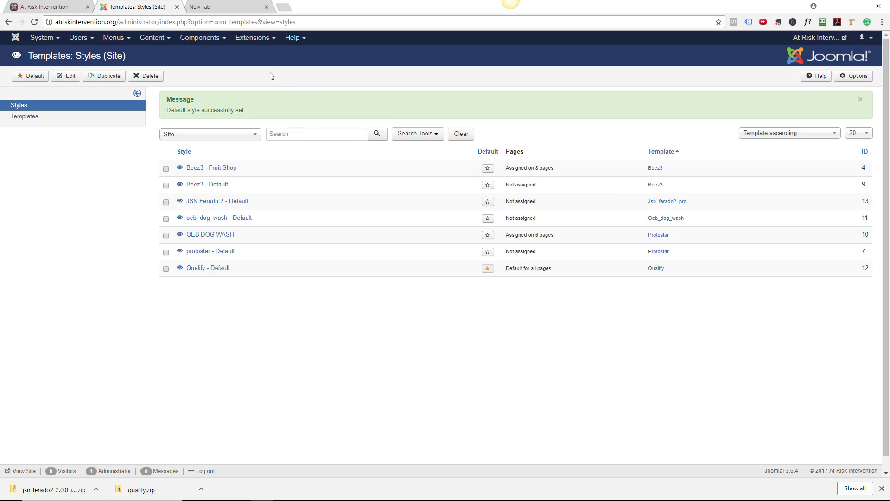
left_click(50, 7)
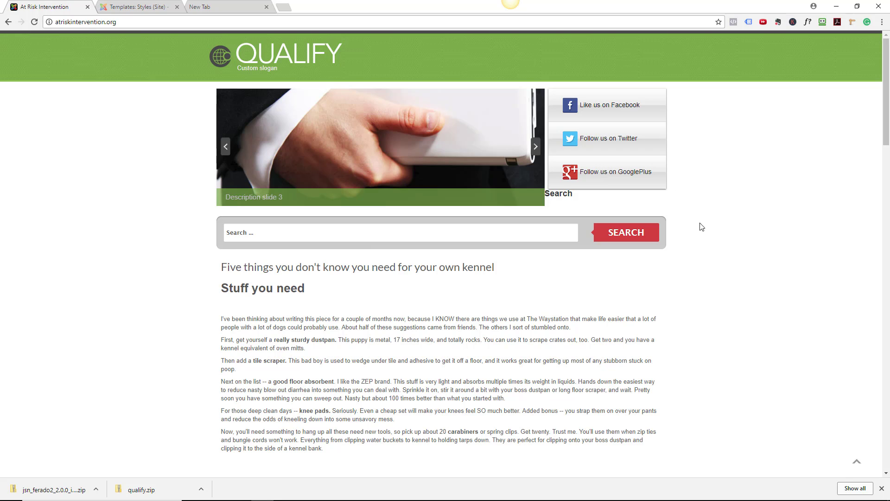
Step: View the page source and scroll through it, returning up to the Joomla generator meta tag
right_click(633, 288)
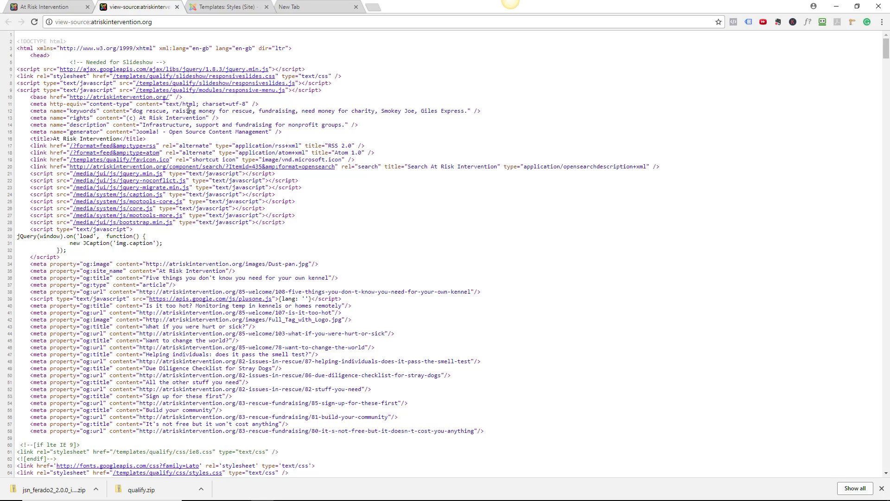
scroll(204, 91, "down", 6)
scroll(190, 193, "down", 3)
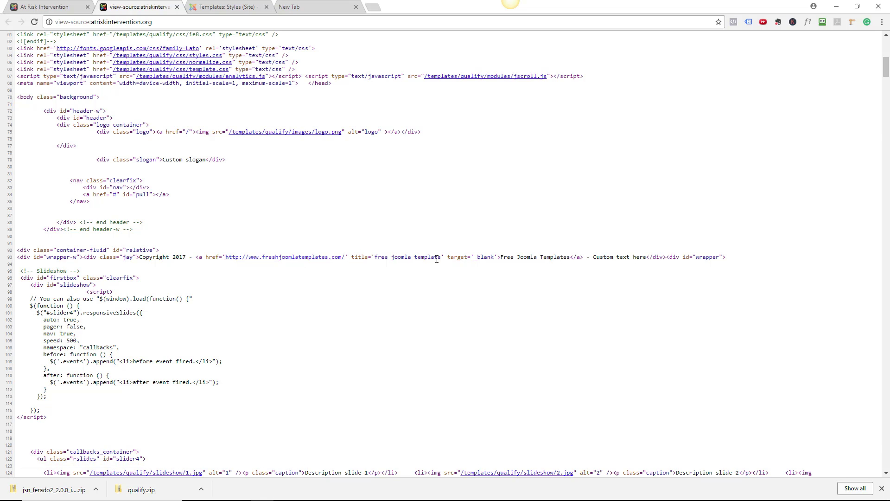
scroll(360, 288, "down", 3)
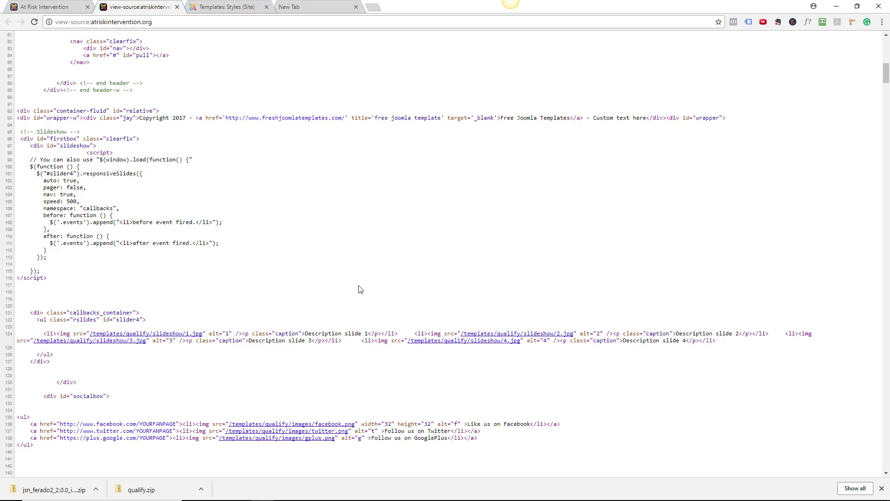
scroll(360, 288, "down", 6)
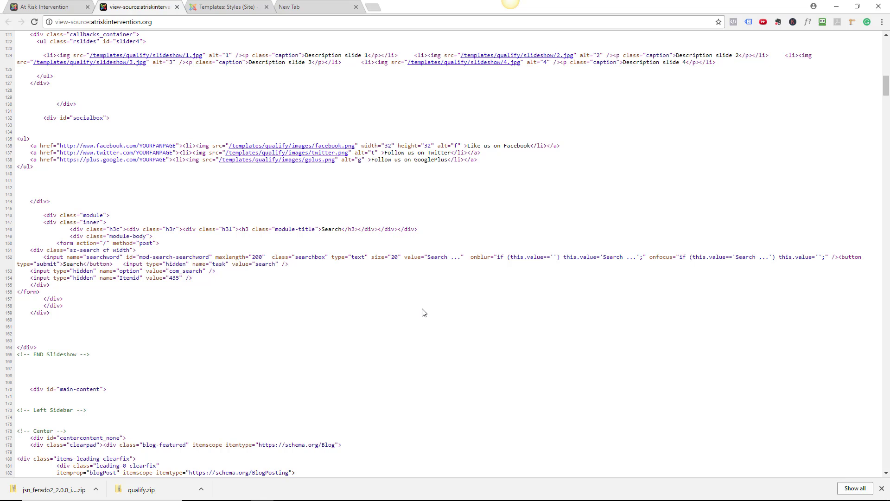
scroll(422, 320, "up", 18)
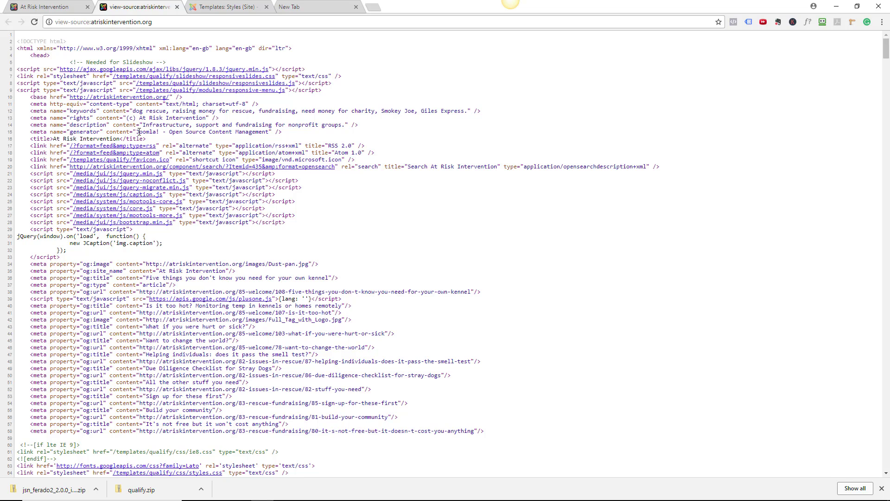
Step: Close the page source and Templates: Styles tabs, leaving the empty new tab
left_click(177, 8)
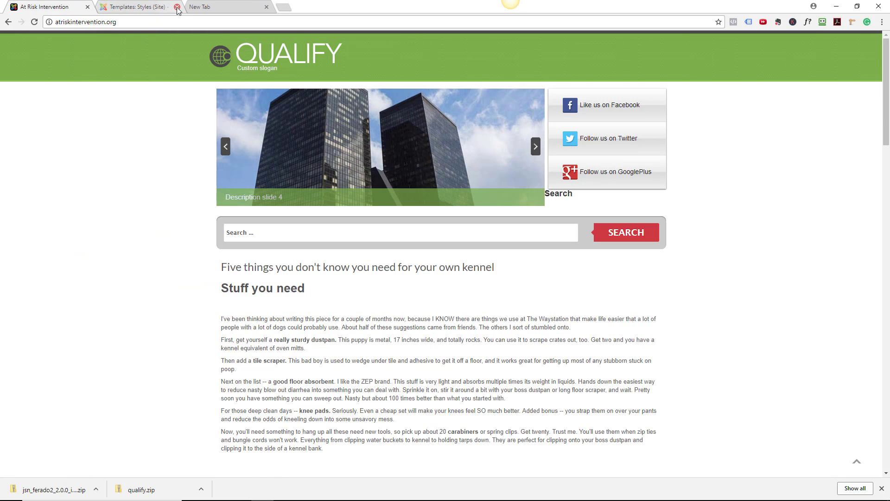
left_click(178, 8)
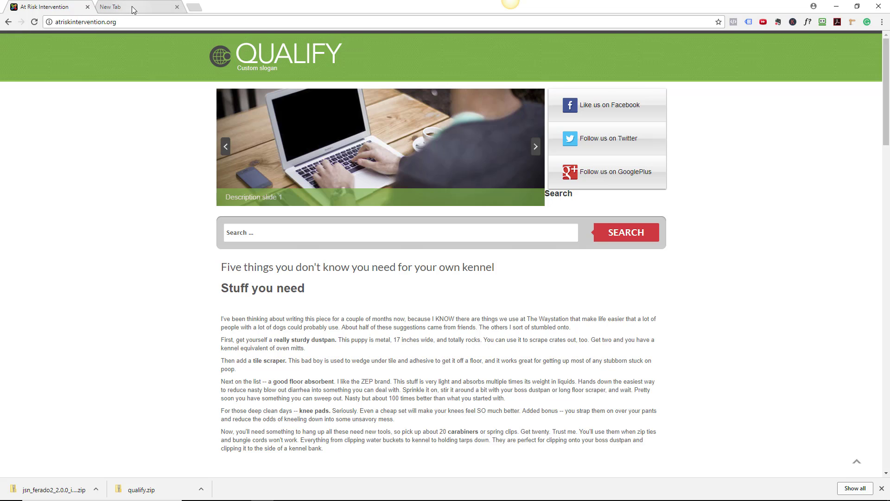
left_click(134, 9)
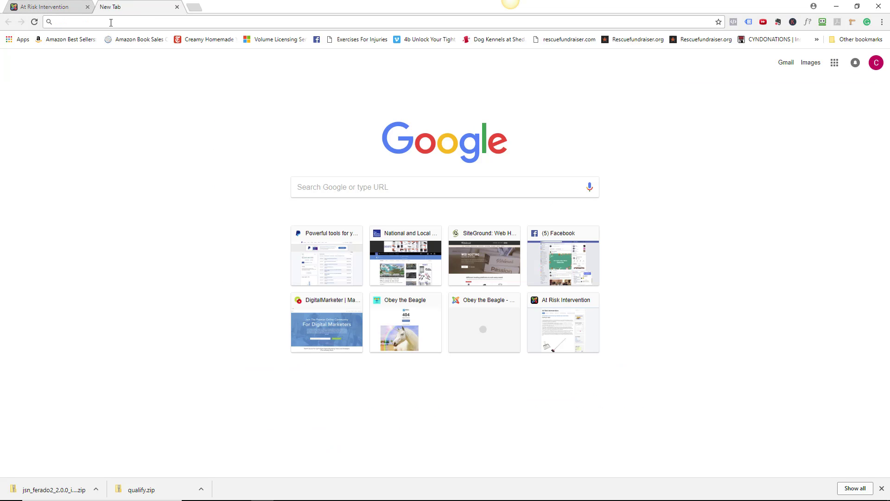
Step: Enter atriskintervention.org/administrator in the address bar to reach the Control Panel
type("atriskintervention.org")
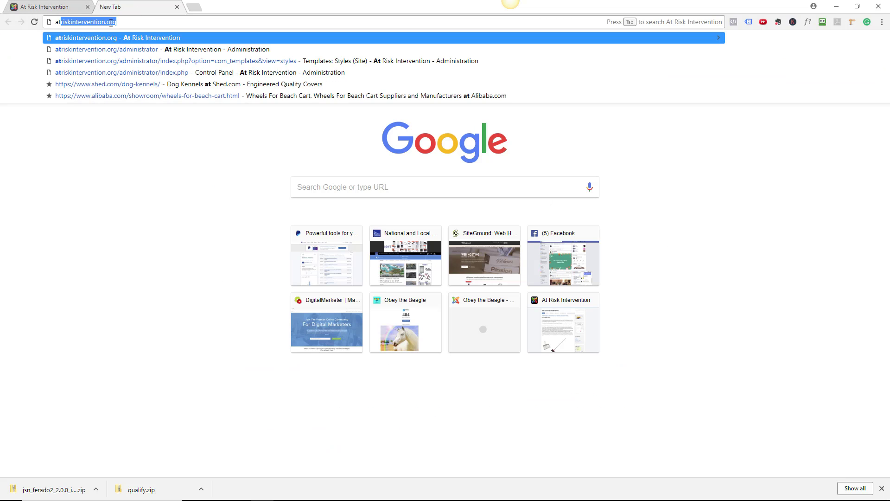
key("Right")
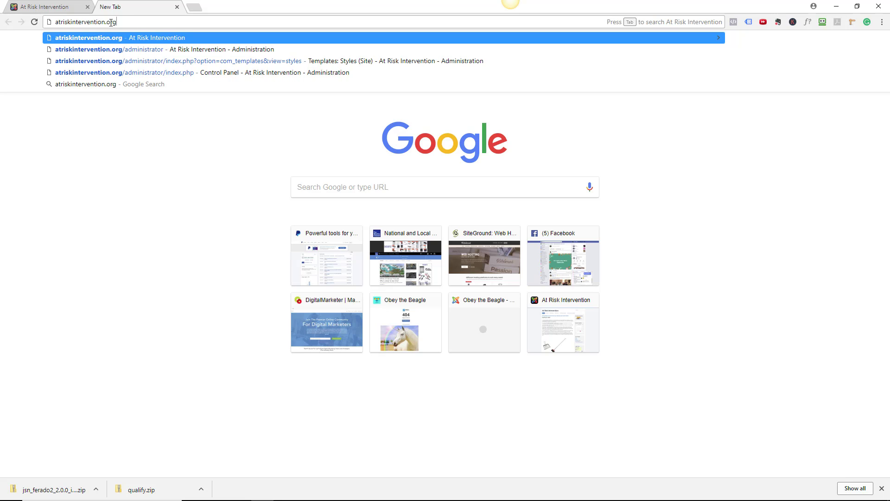
type("/adminst")
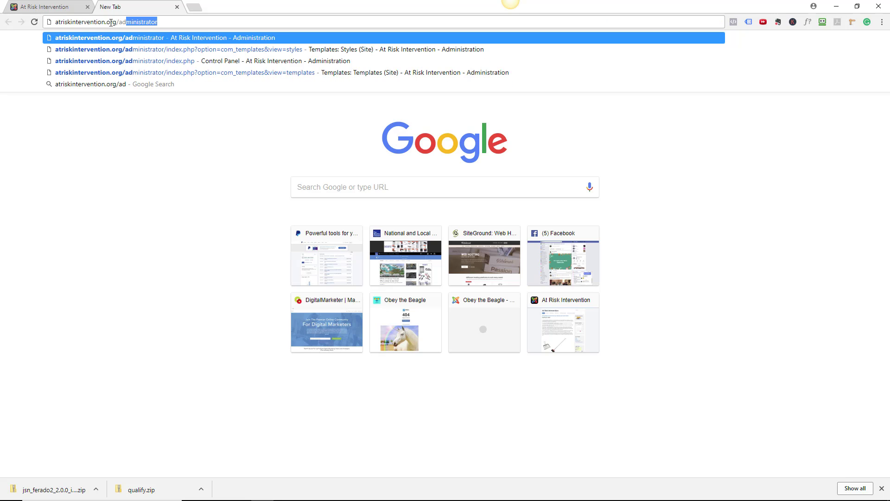
key("BackSpace")
key("BackSpace")
type("istraot")
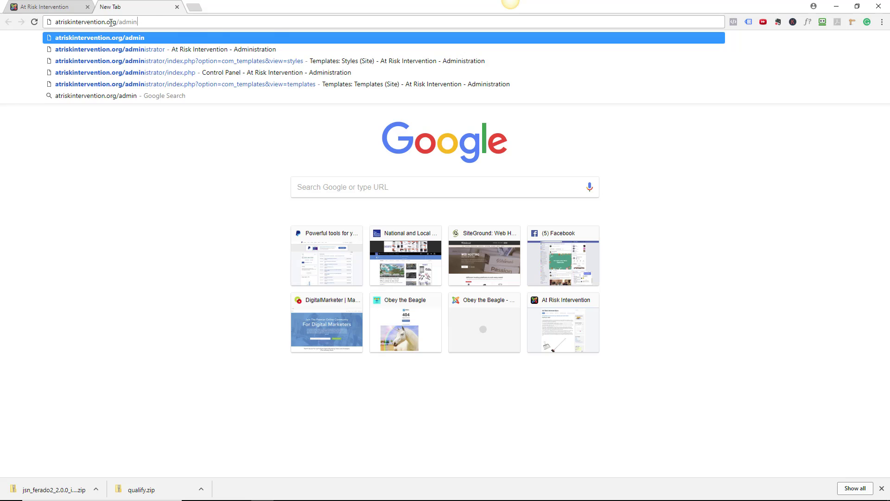
key("BackSpace")
key("BackSpace")
type("tor/")
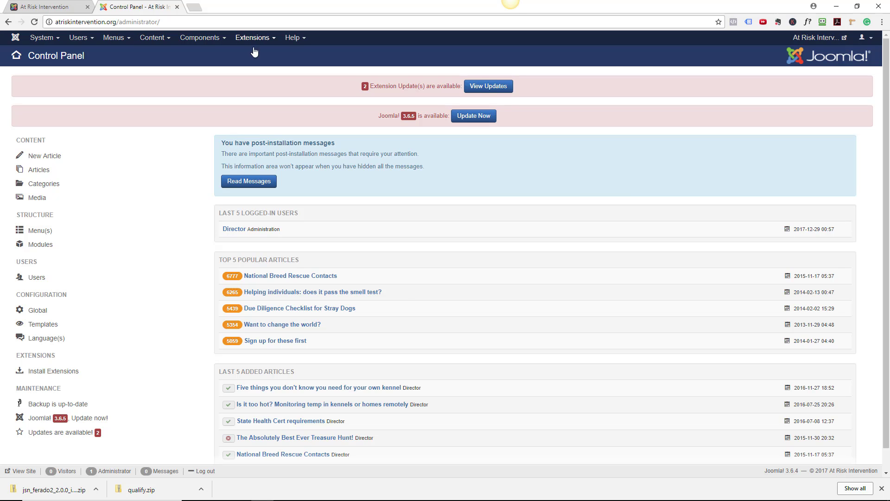
Step: Log out, reload the administrator URL without index.php, and select the Secret Key field
left_click(872, 38)
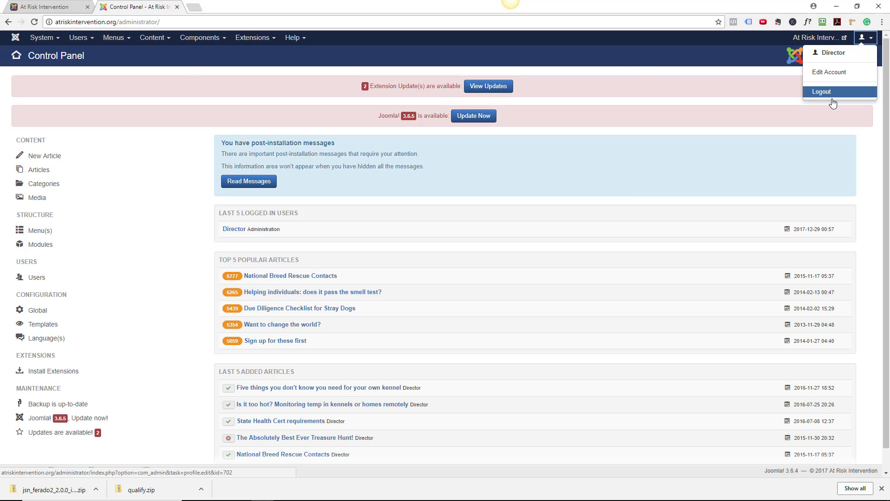
left_click(824, 91)
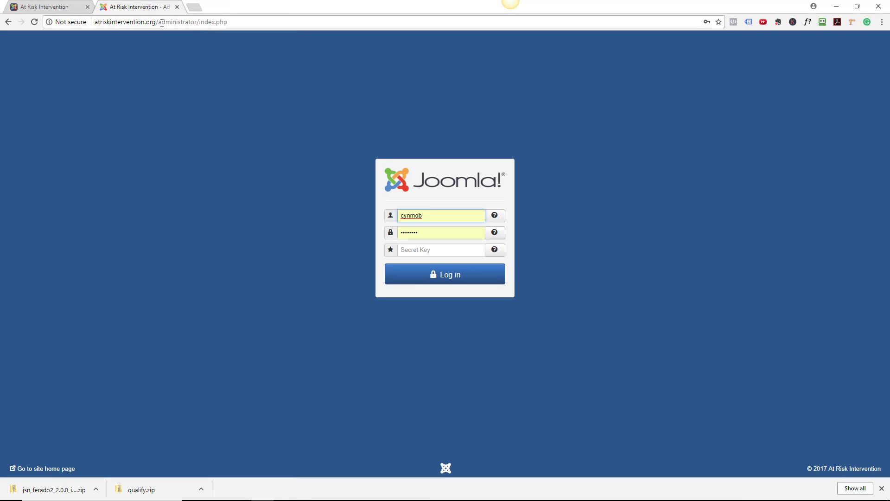
left_click_drag(200, 22, 311, 27)
key("BackSpace")
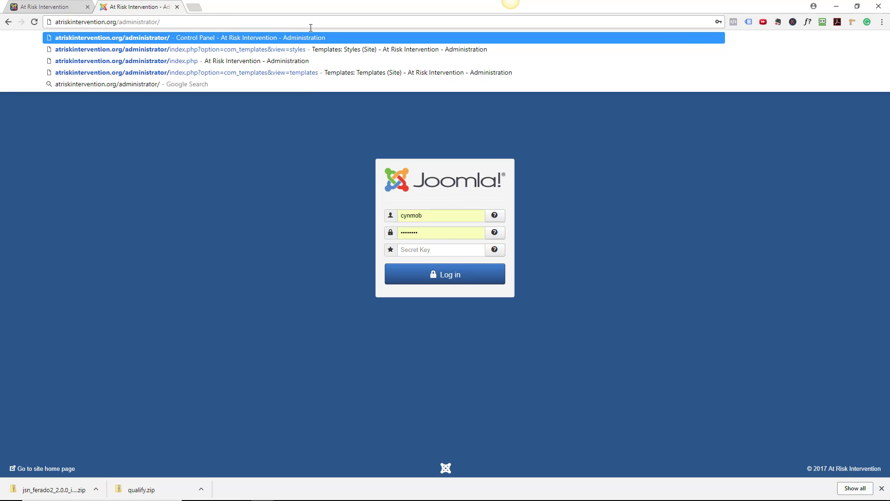
key("Return")
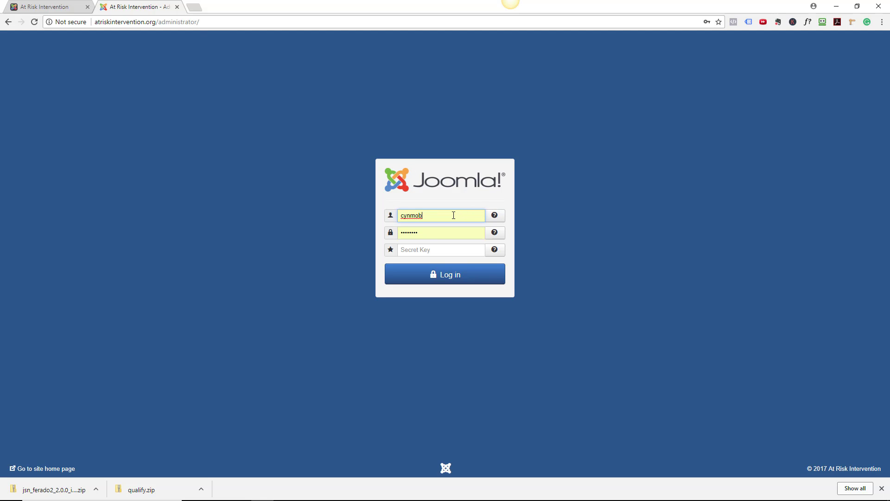
left_click(428, 252)
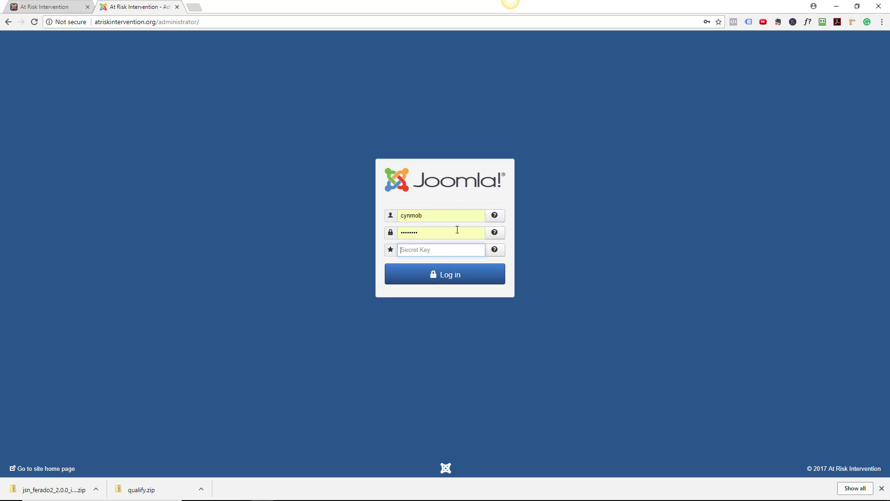
Step: Log back in and show the Extensions > Manage submenu with its Install option
left_click(447, 276)
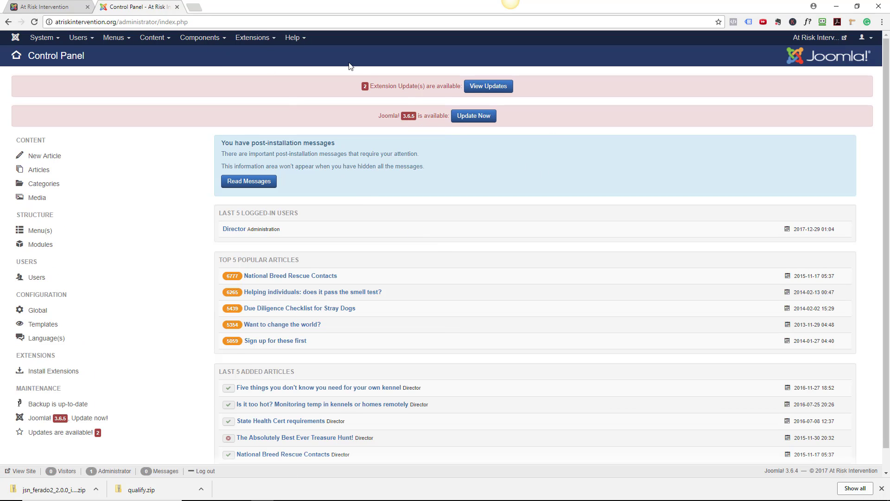
left_click(249, 42)
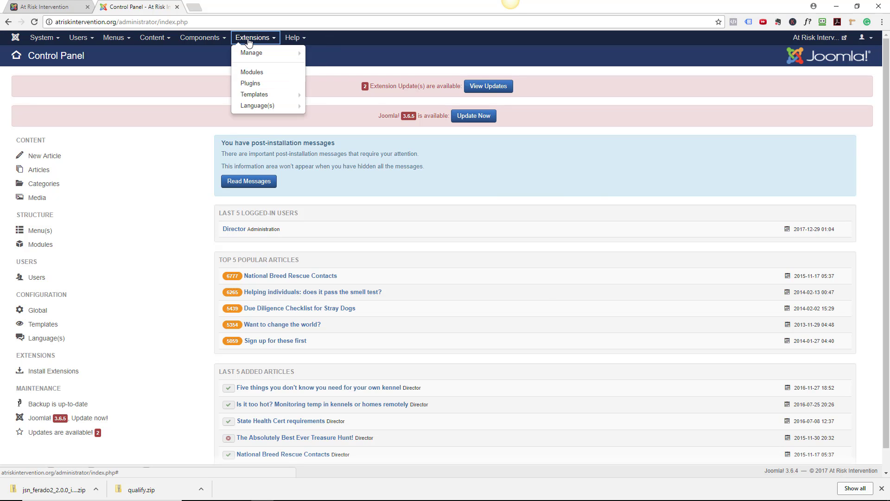
mouse_move(254, 95)
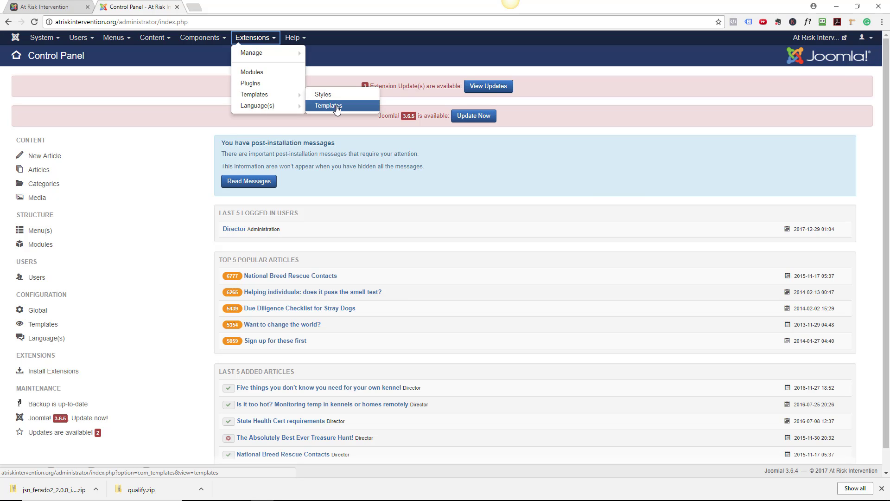
mouse_move(271, 58)
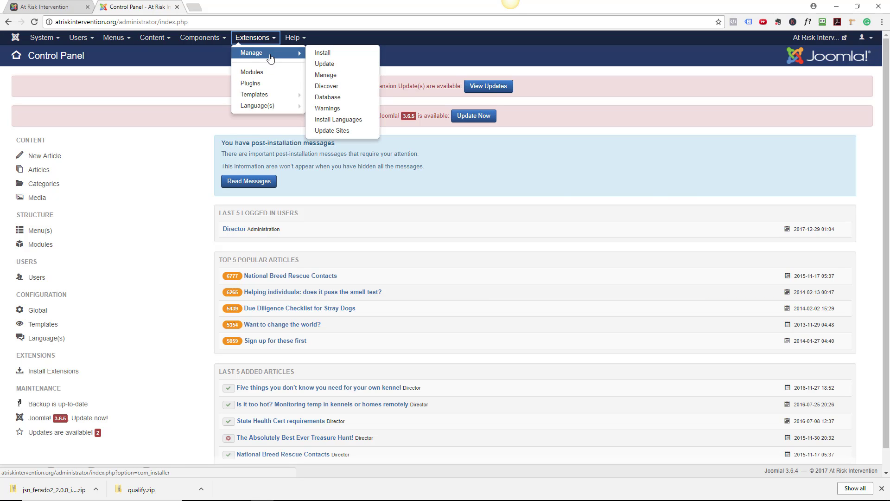
Step: Go to the Extensions: Install page and select the Upload Package File tab
left_click(334, 52)
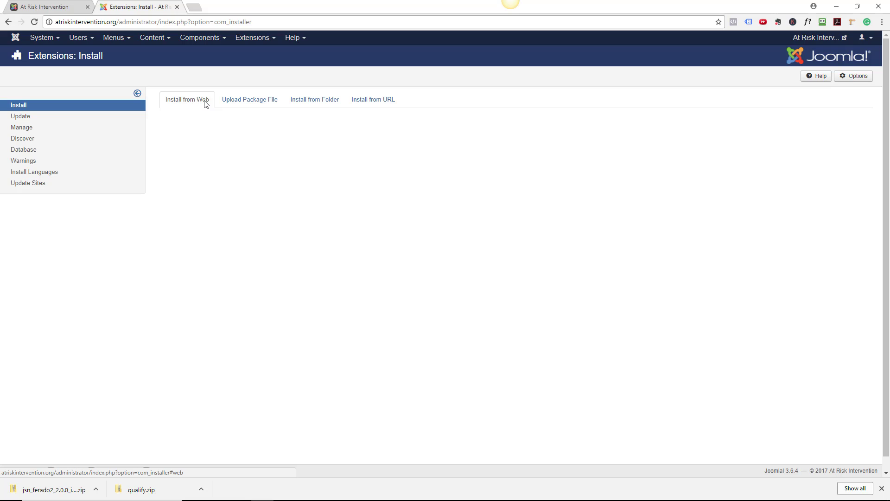
left_click(247, 103)
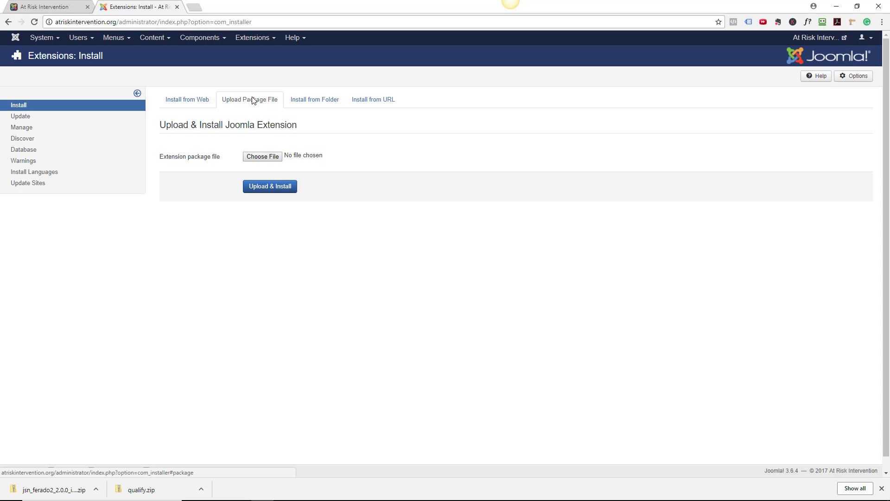